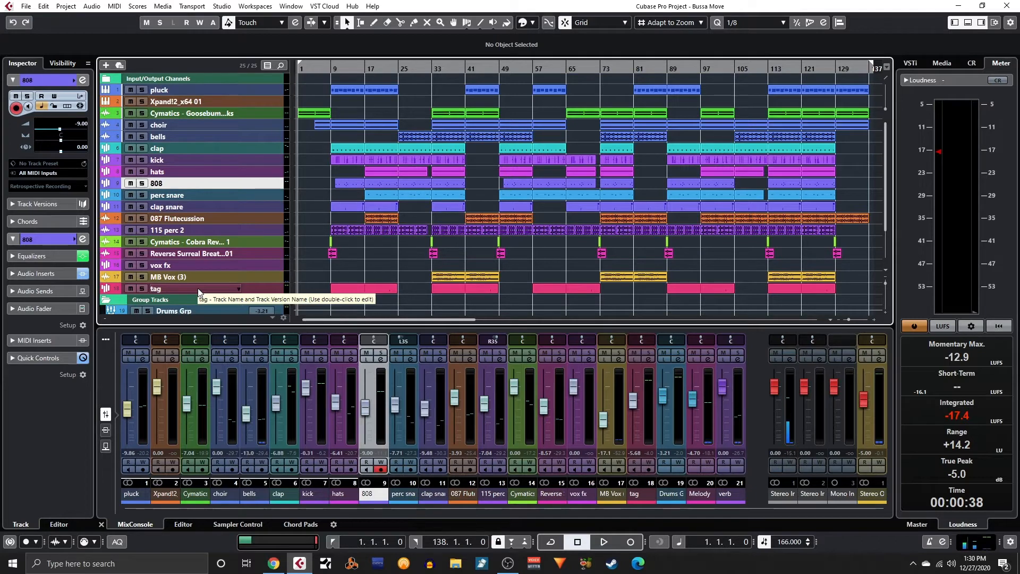
Step: Solo the Cymatics - Goosebumps track and audition it from the start of the project
left_click(142, 113)
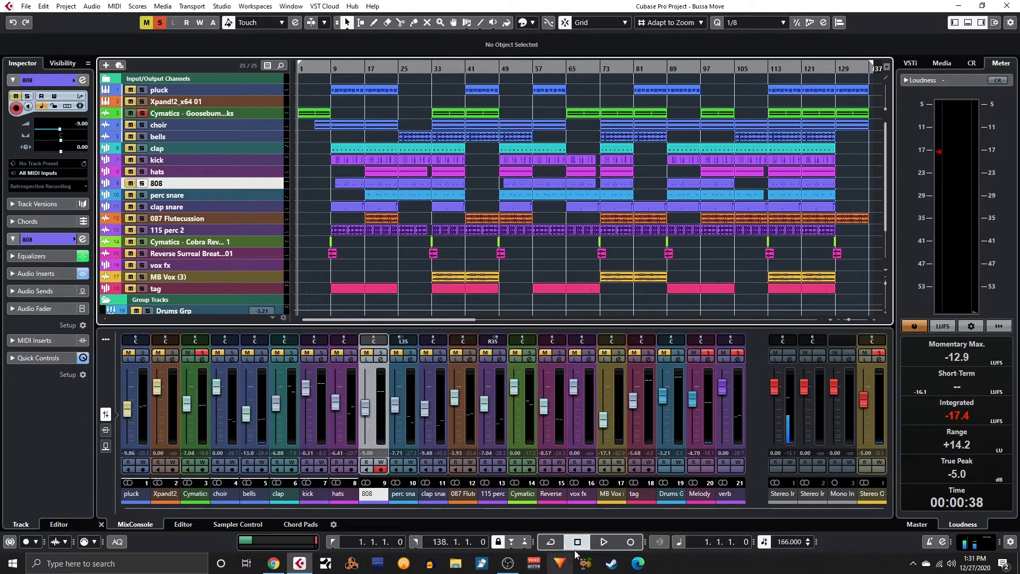
left_click(605, 542)
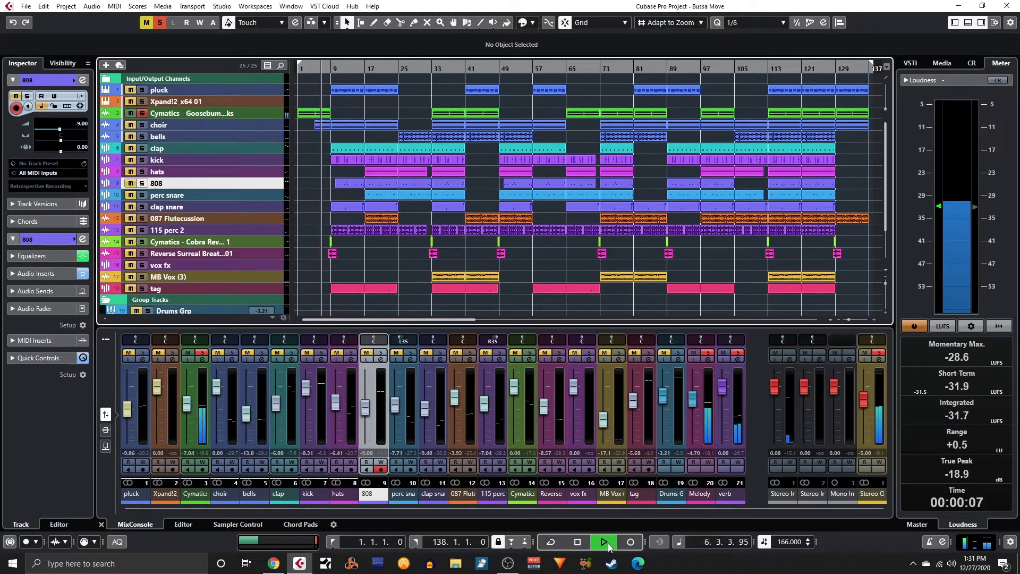
key("space")
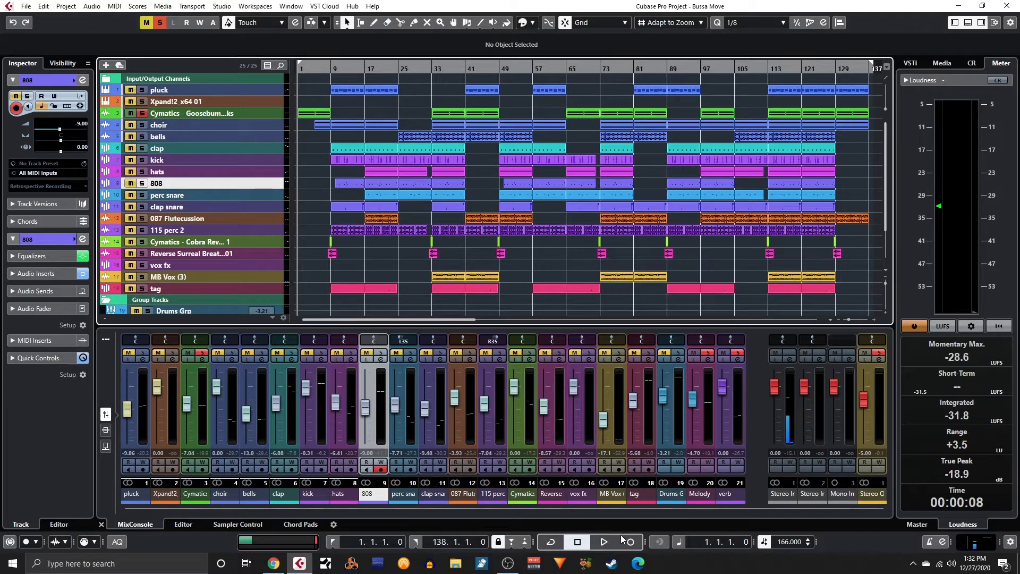
key("space")
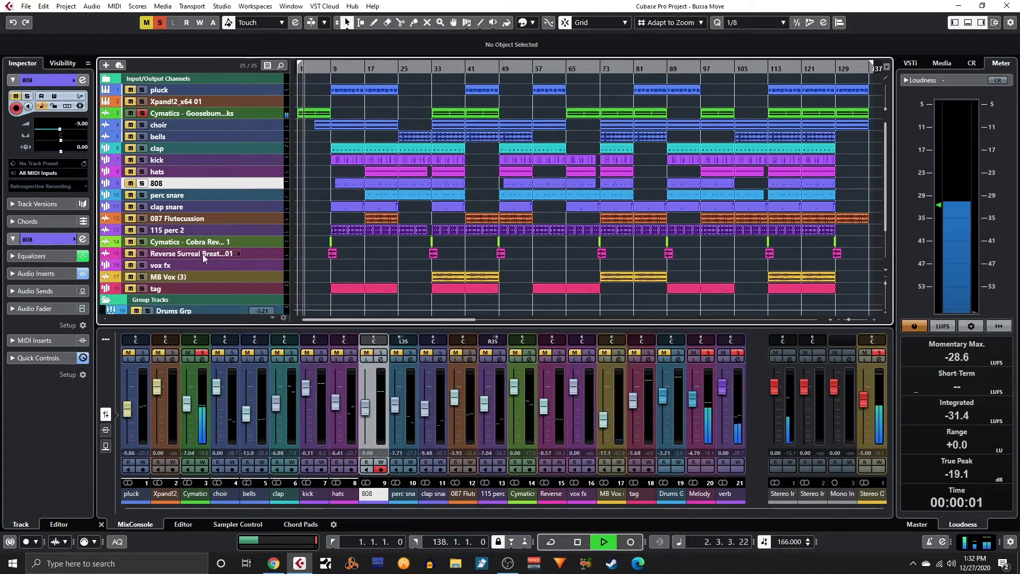
key("space")
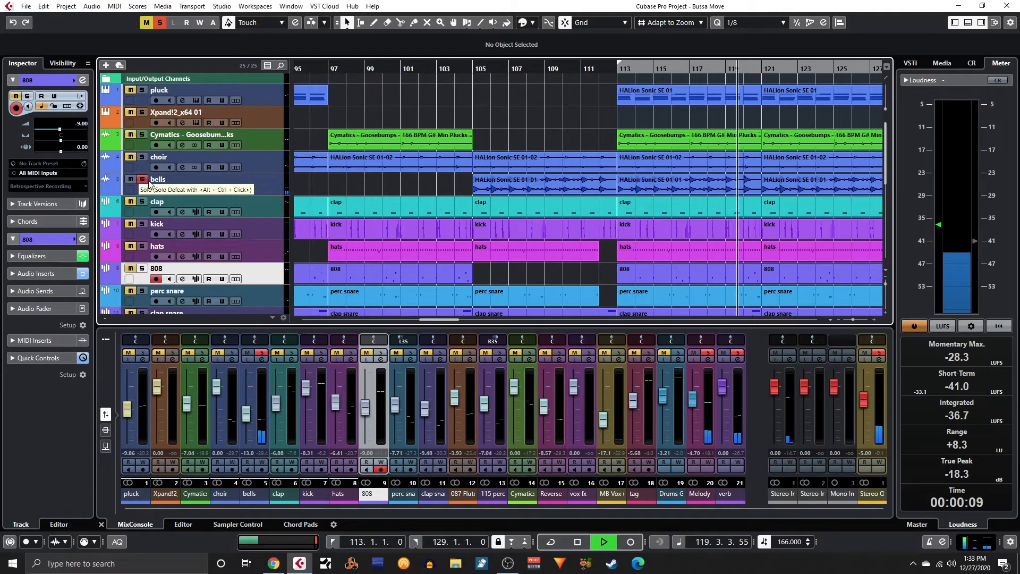
Step: Solo the choir and bells tracks together and audition them from bar 113
key("space")
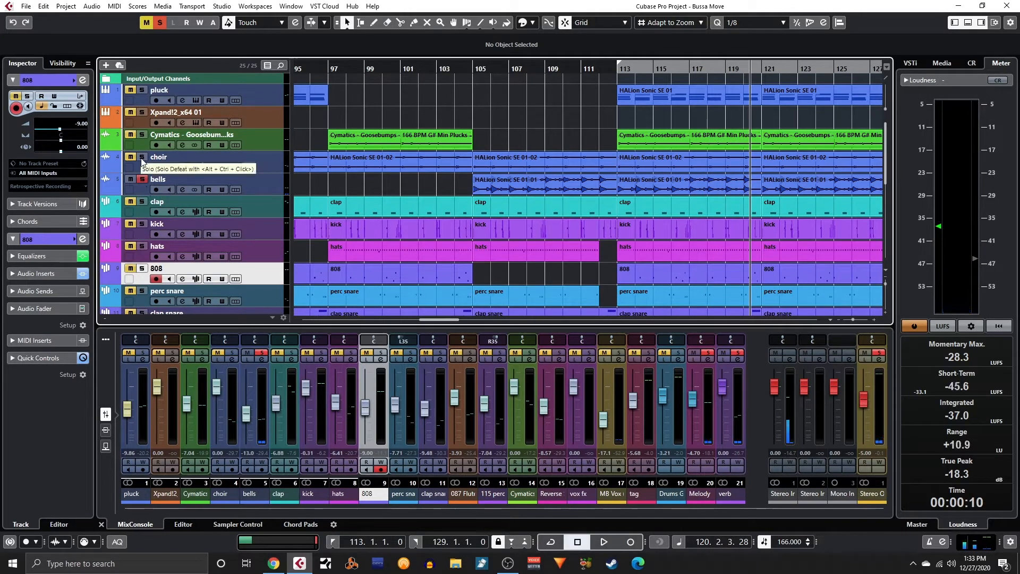
left_click(141, 157)
left_click(141, 180)
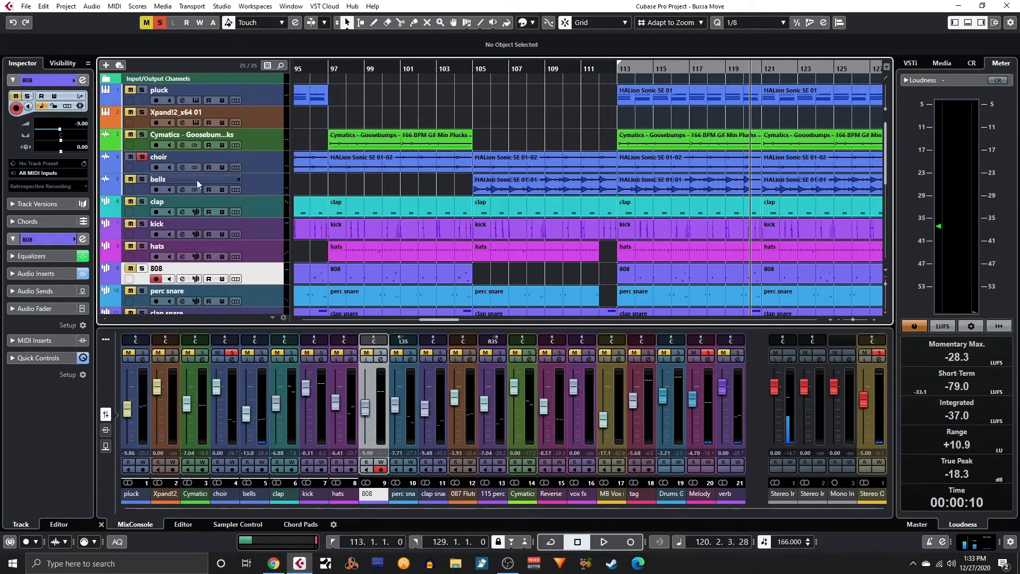
key("KP_1")
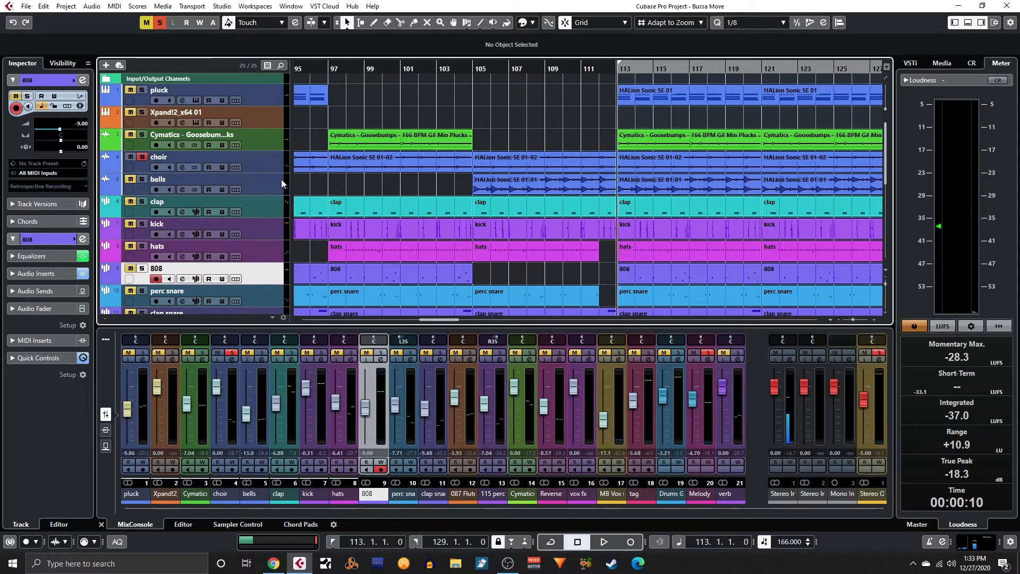
left_click(142, 180)
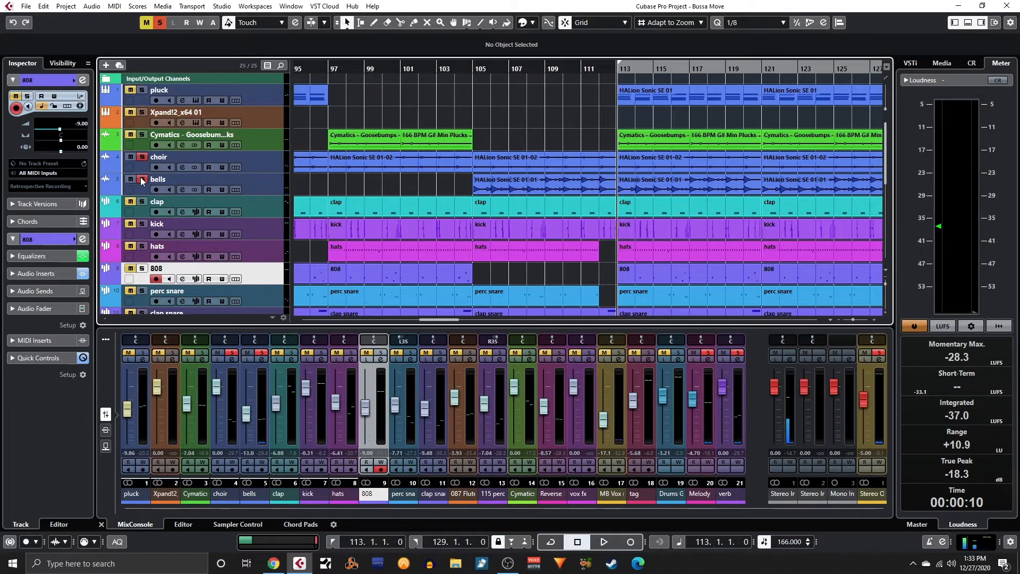
key("space")
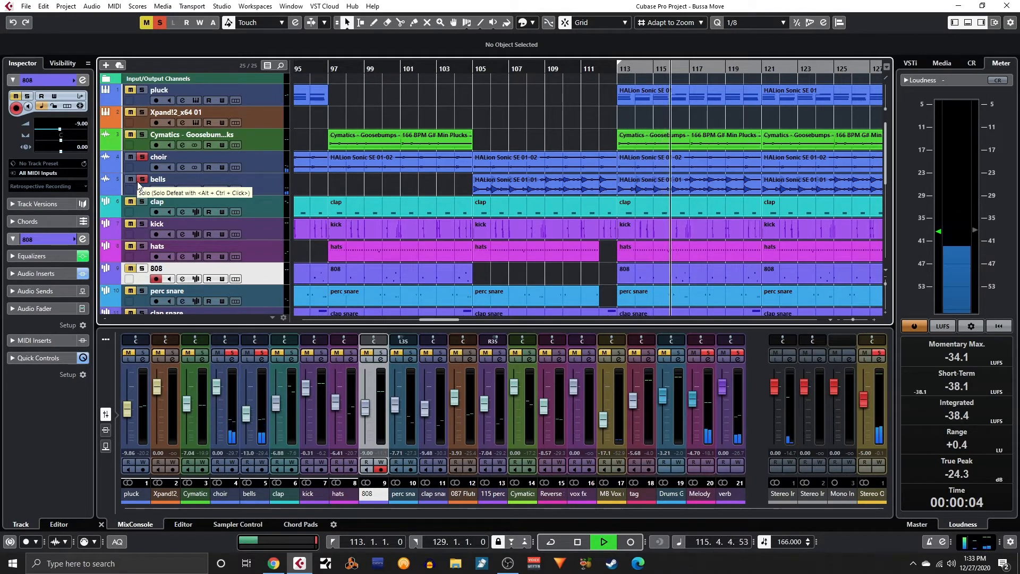
key("space")
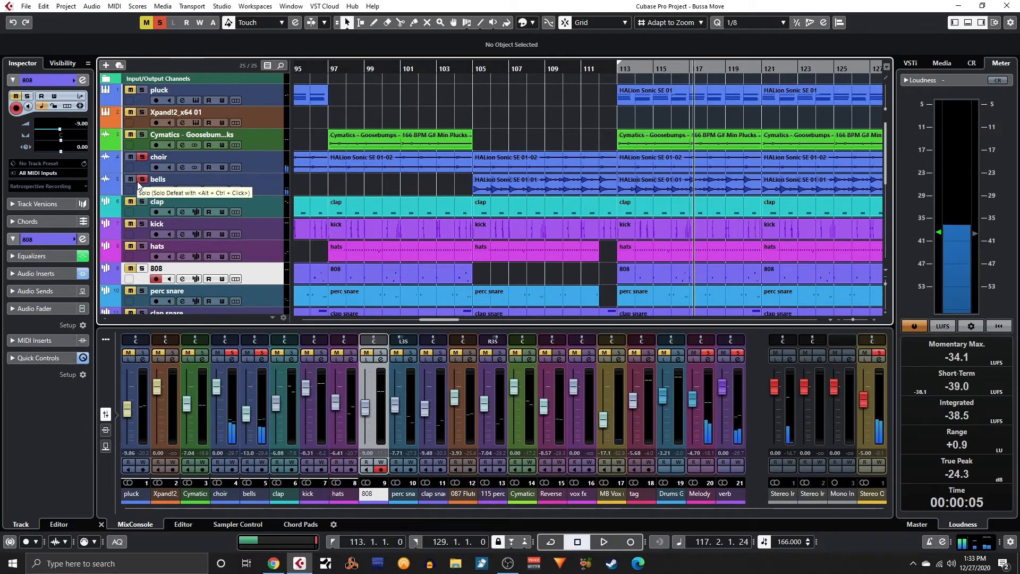
Step: Open the choir track's ShaperBox 2 insert and audition the choir and bells from bar 113 with the effect bypassed
left_click(183, 168)
left_click(351, 176)
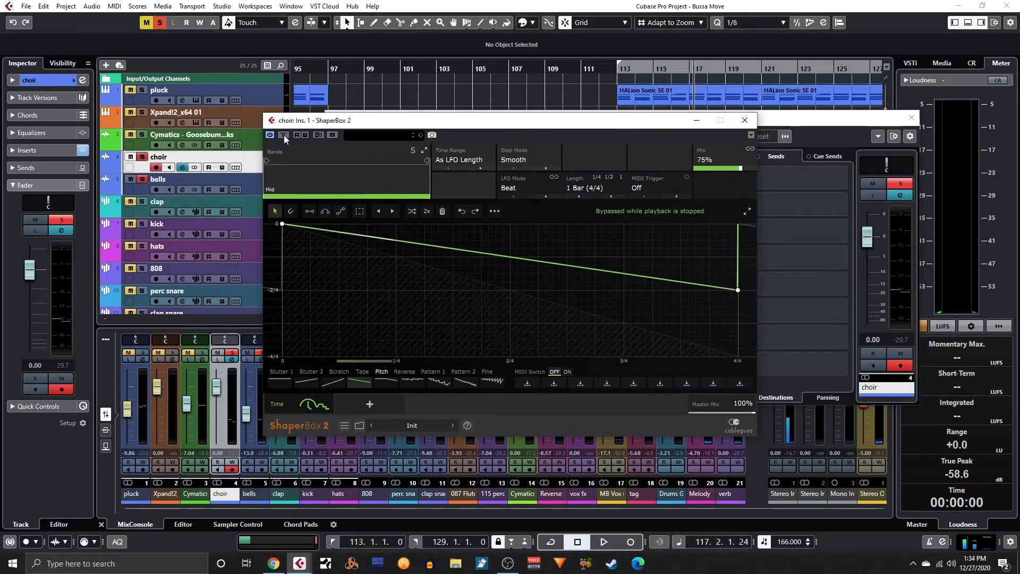
key("KP_1")
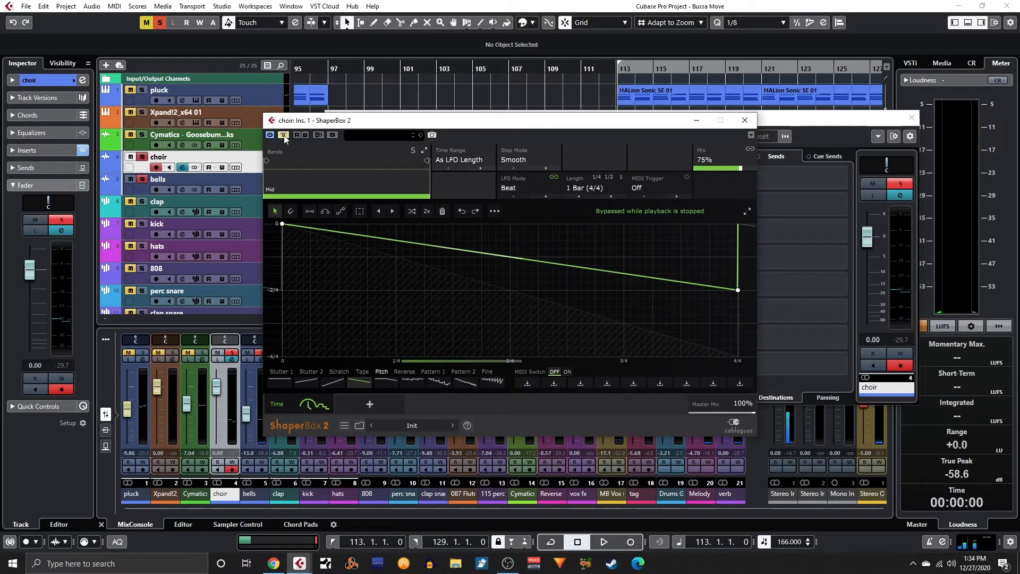
key("space")
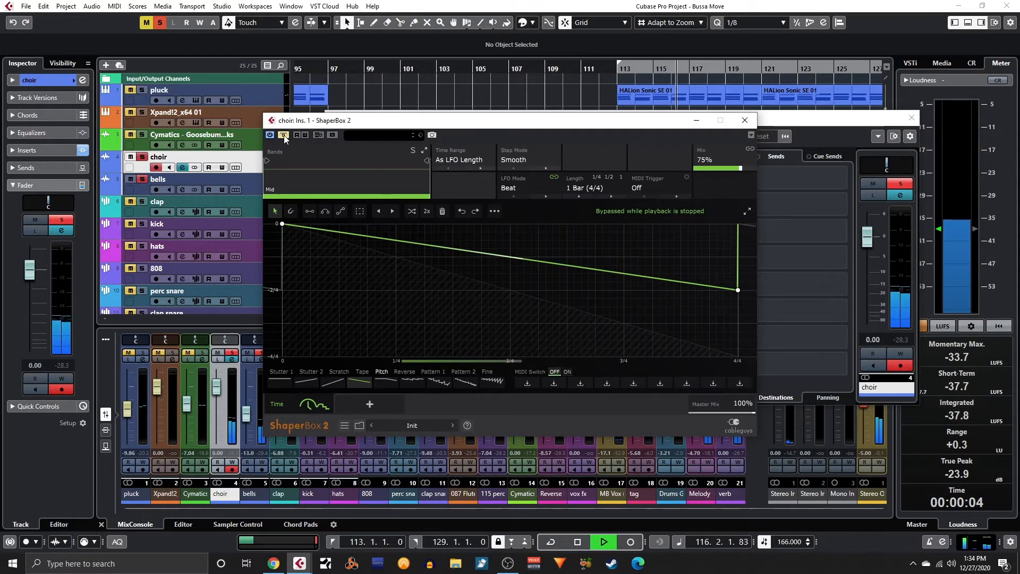
key("space")
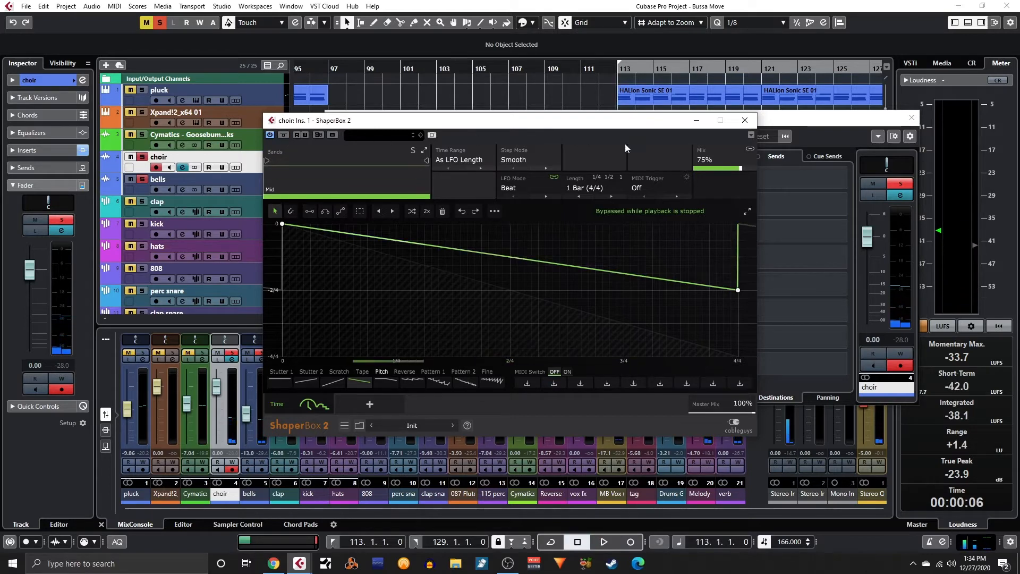
left_click(746, 122)
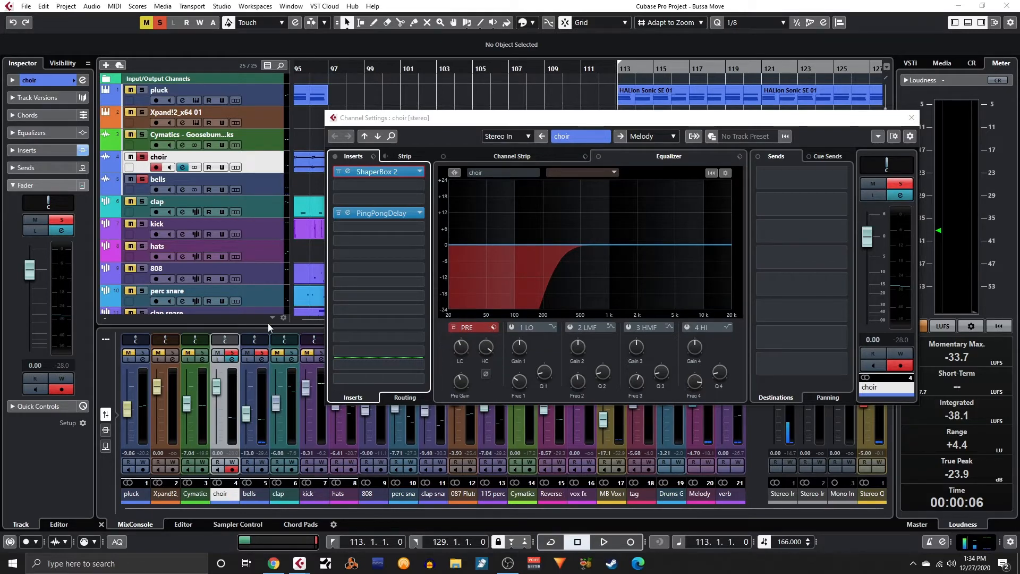
Step: Inspect the choir's PingPongDelay settings, close its channel settings and audition the choir and bells from bar 113
left_click_drag(337, 254, 346, 199)
left_click(347, 213)
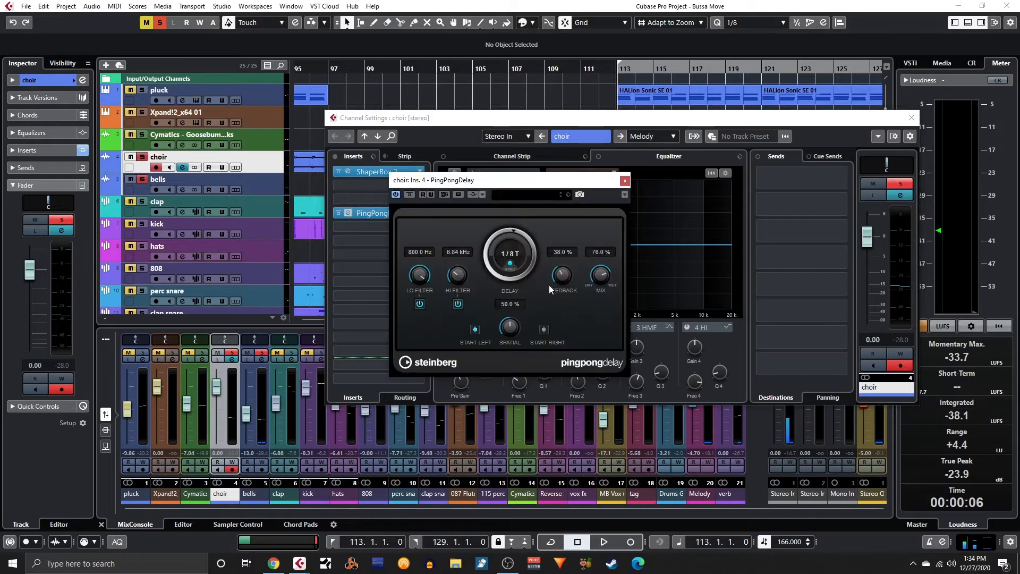
left_click(625, 181)
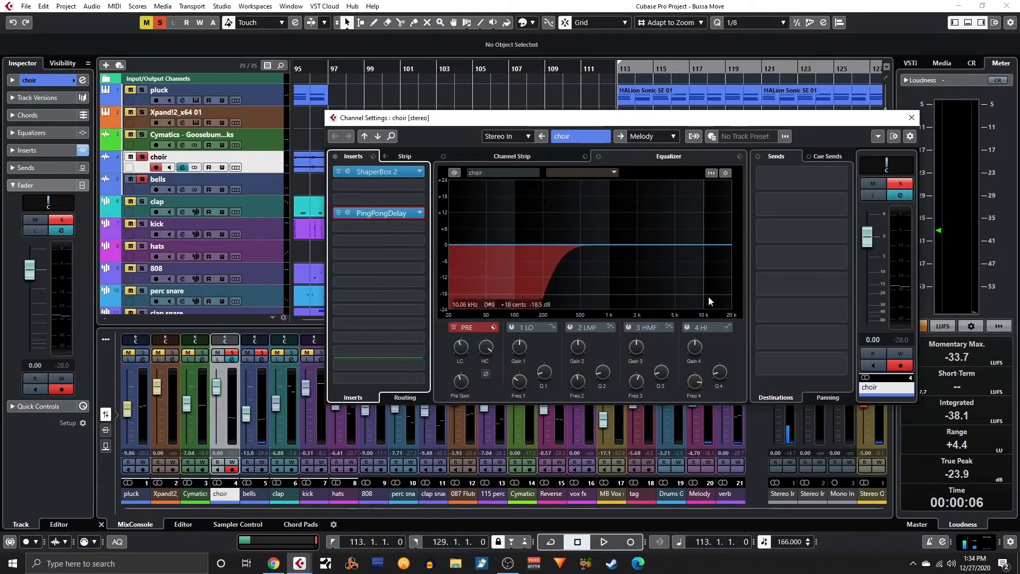
left_click(911, 117)
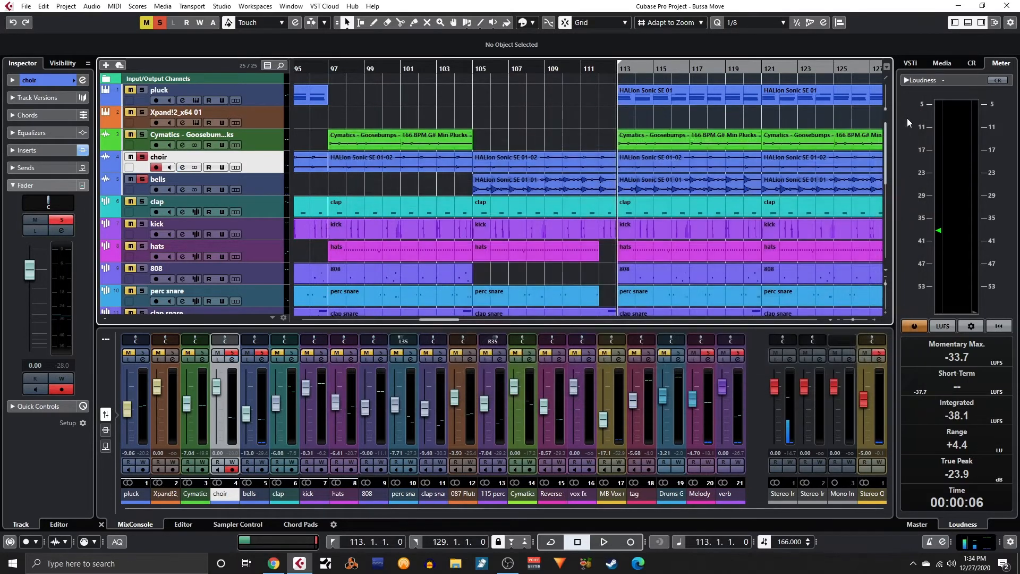
key("space")
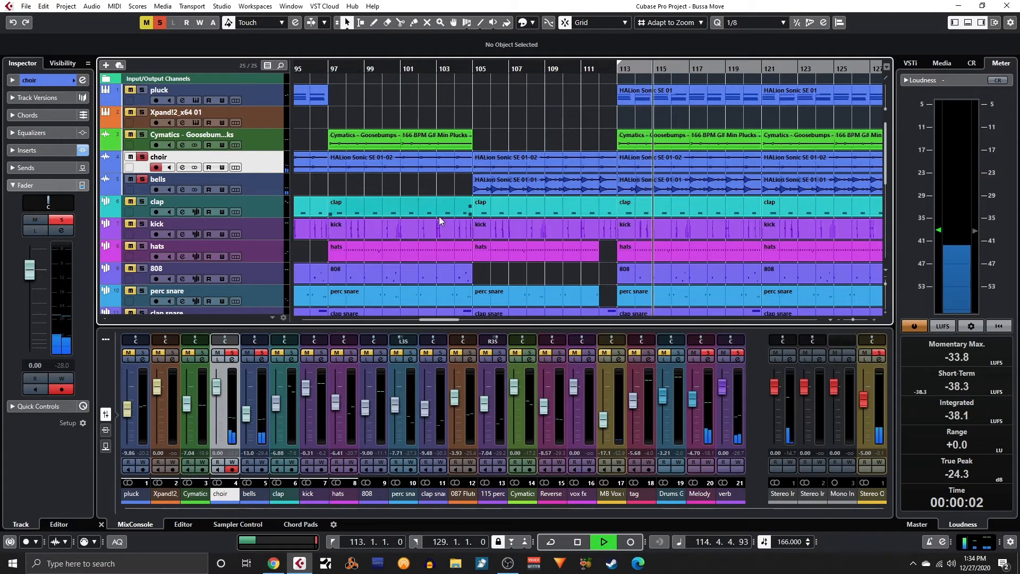
key("space")
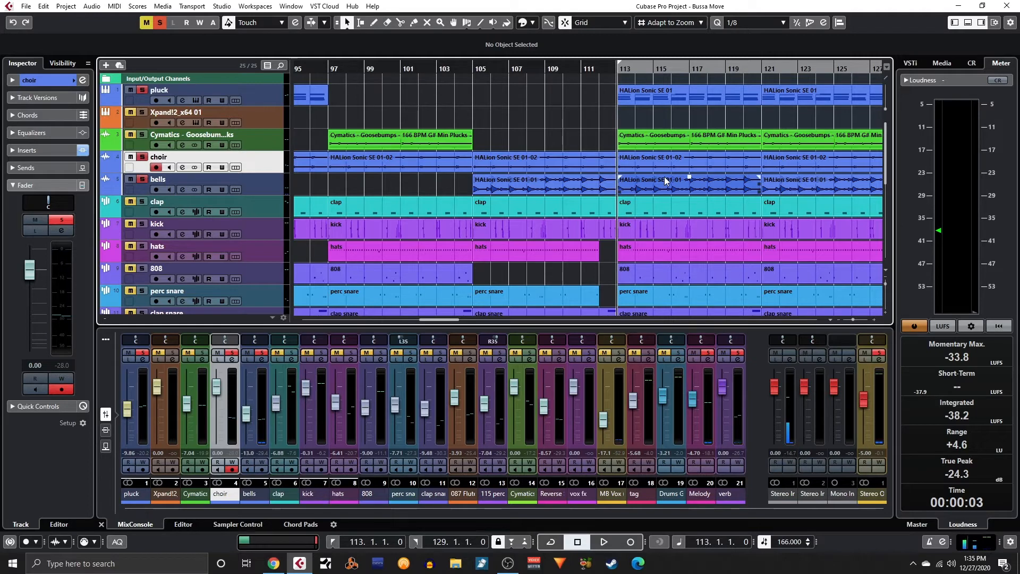
Step: Audition pluck with choir and bells from bar 113 while inspecting pluck's channel settings and Omnisphere patch
key("space")
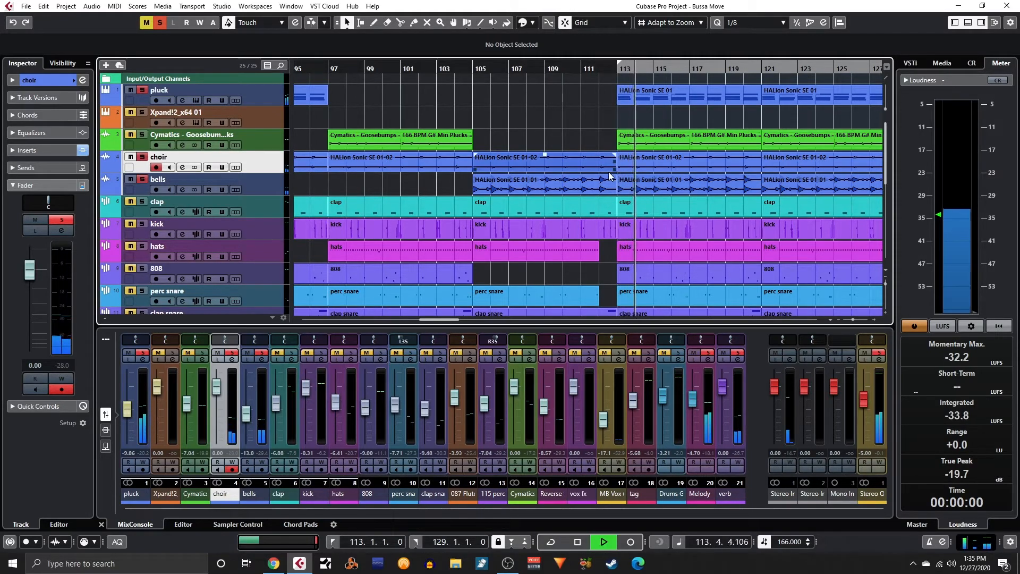
left_click(181, 98)
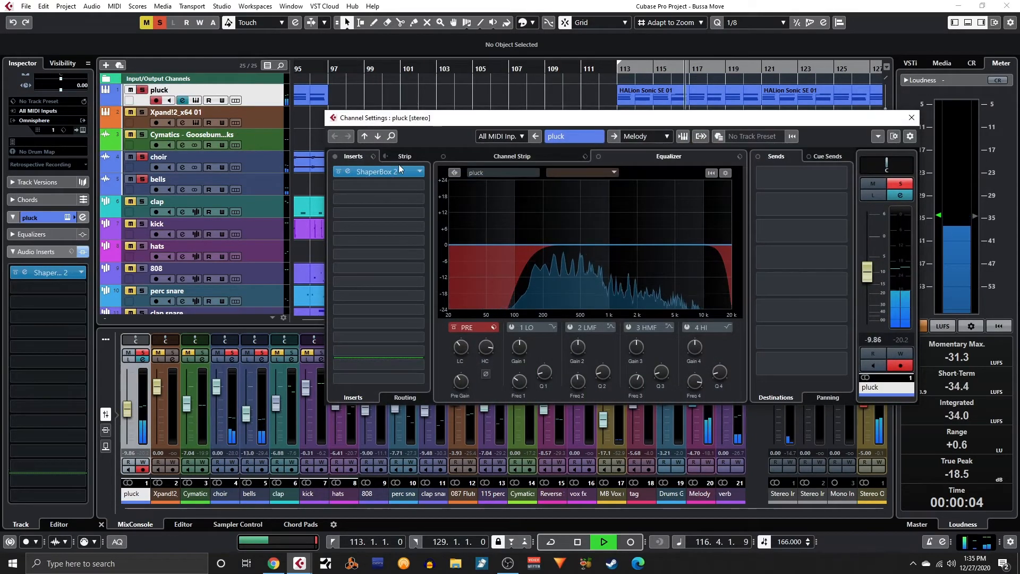
left_click(200, 100)
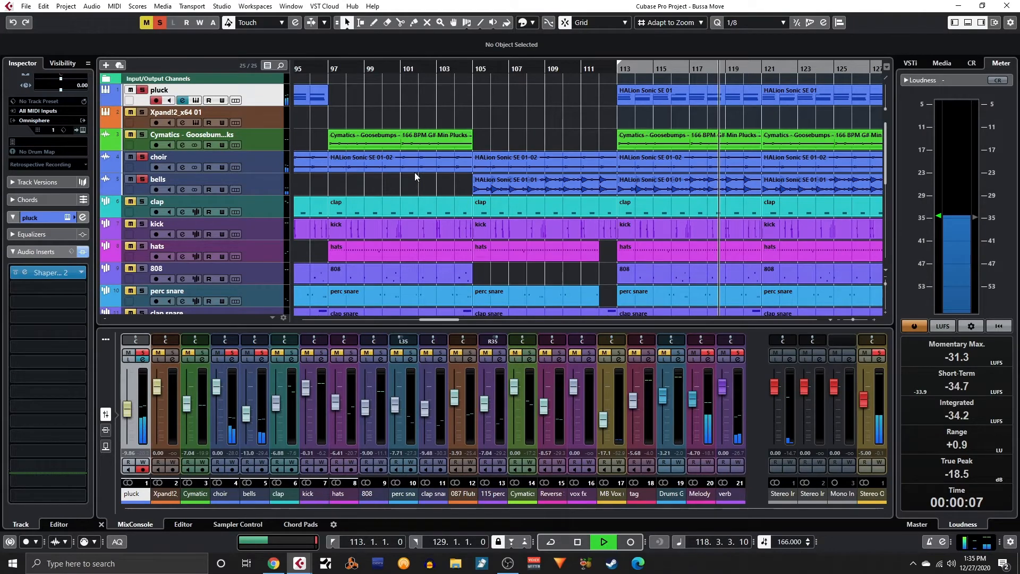
left_click(196, 101)
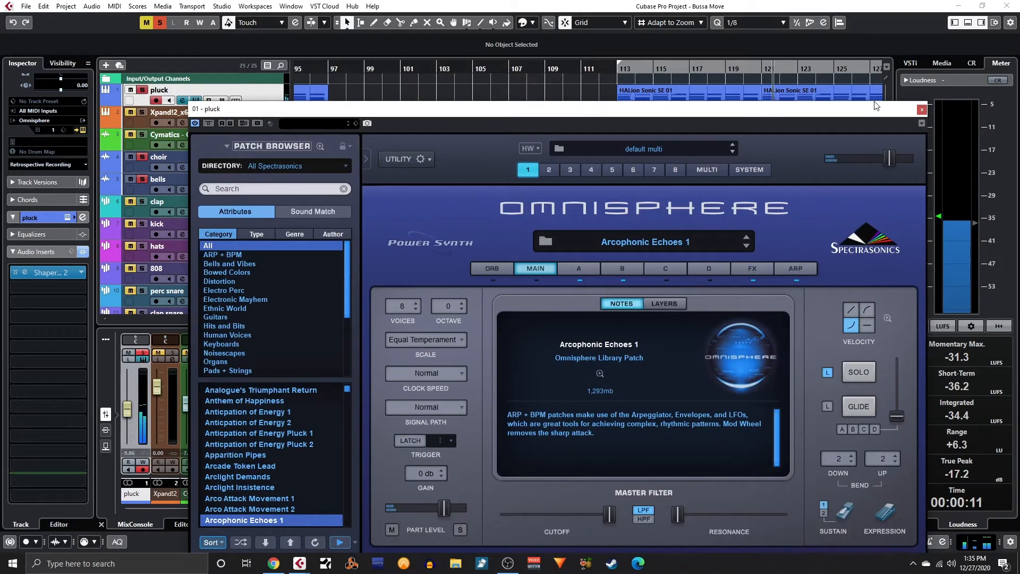
left_click(922, 110)
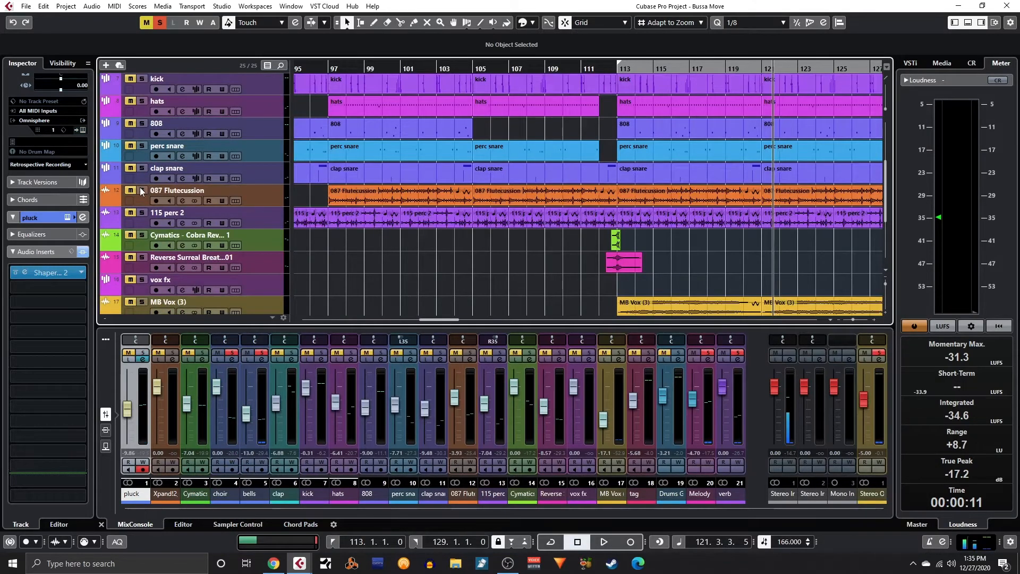
Step: Audition 087 Flutecussion from bar 113 together with the soloed Goosebumps, choir and bells tracks
left_click(616, 69)
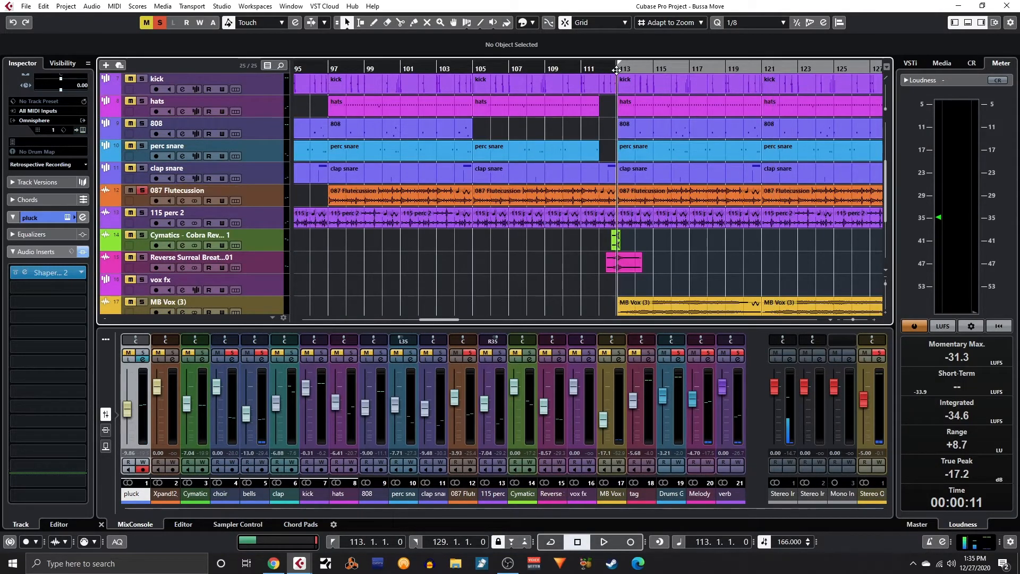
scroll(228, 192, "down", 2)
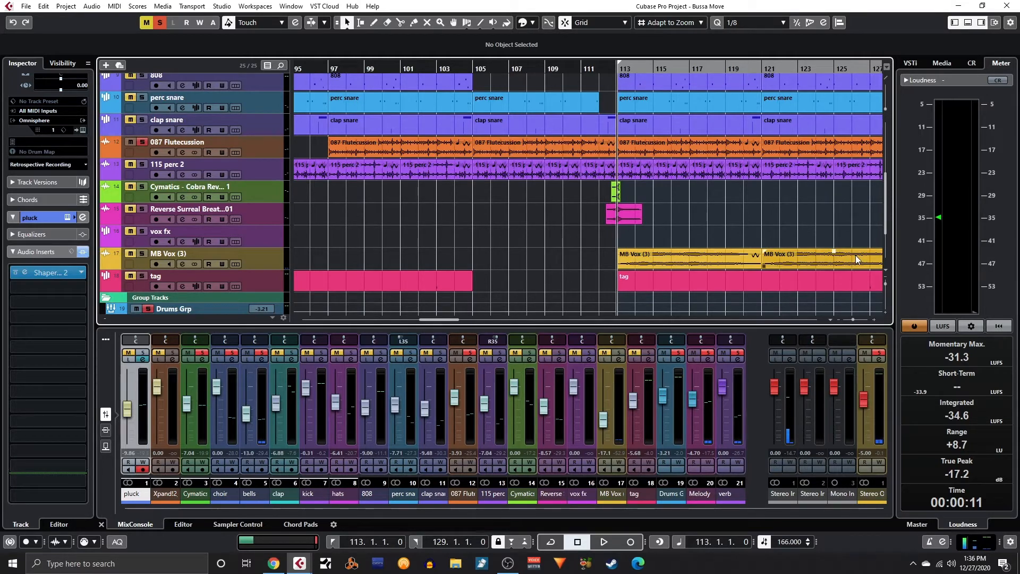
key("space")
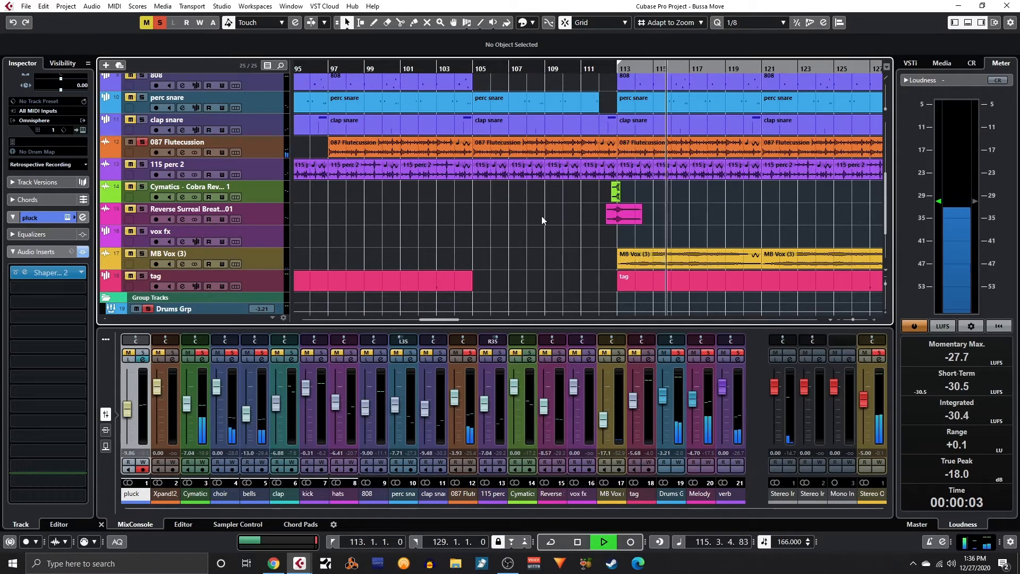
key("space")
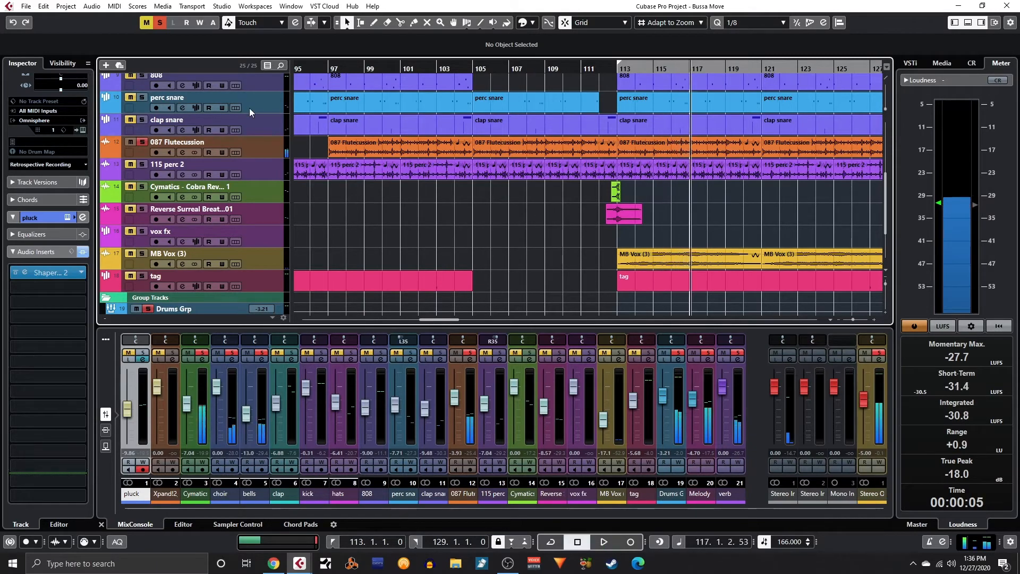
Step: Audition 087 Flutecussion alone from bar 113 and open its channel settings to examine the equalizer
scroll(250, 107, "up", 4)
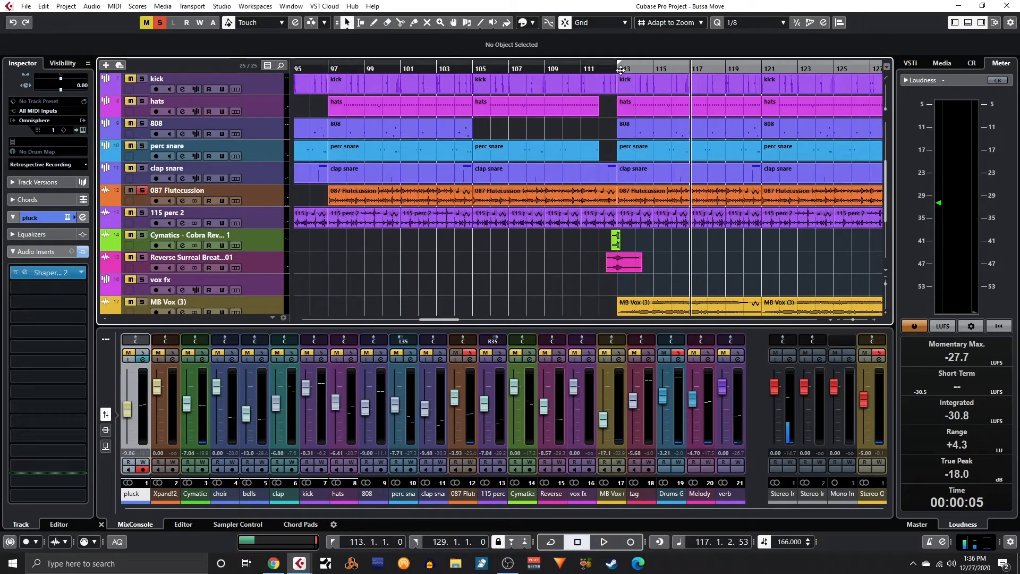
left_click(616, 69)
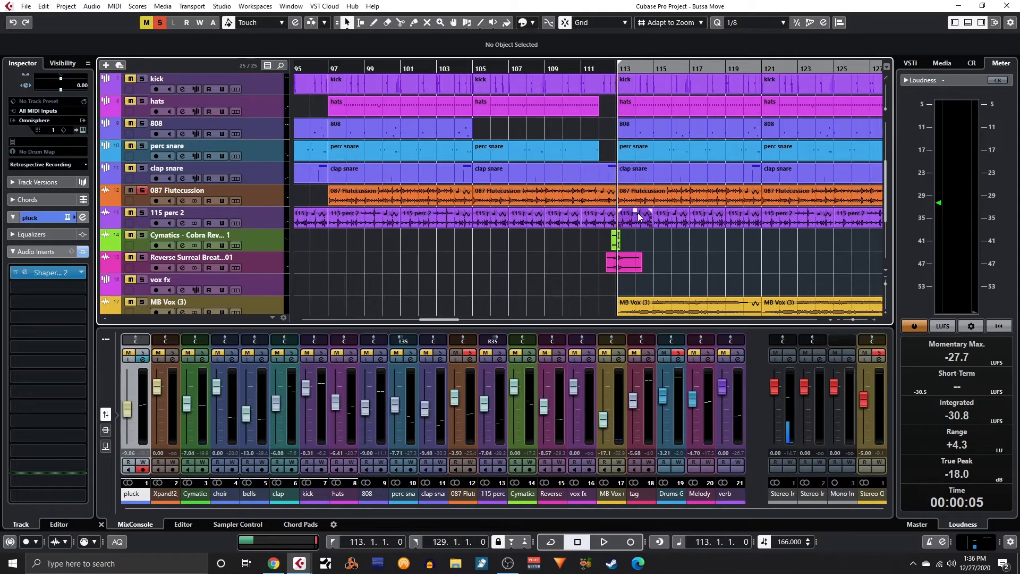
key("space")
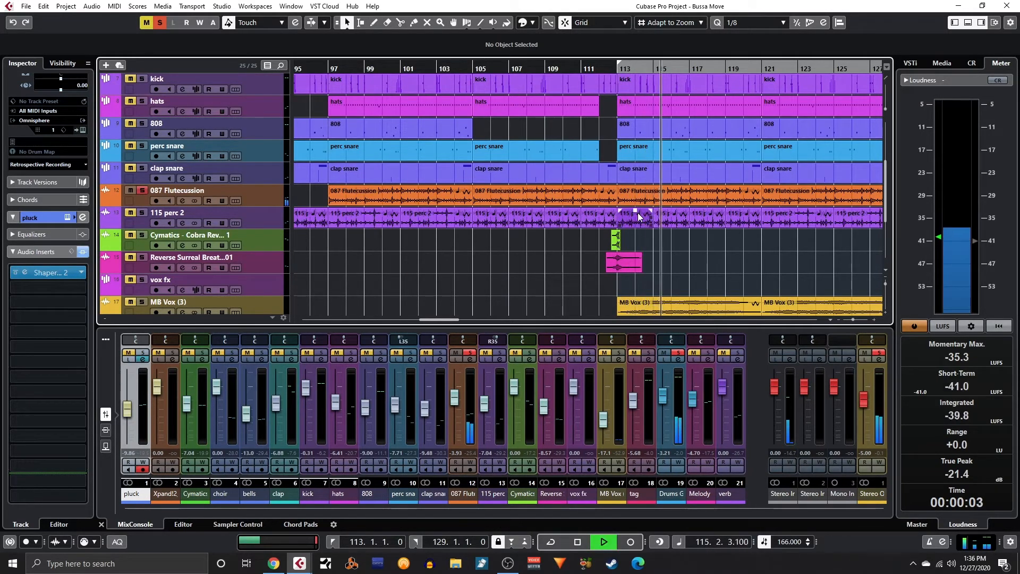
left_click(182, 203)
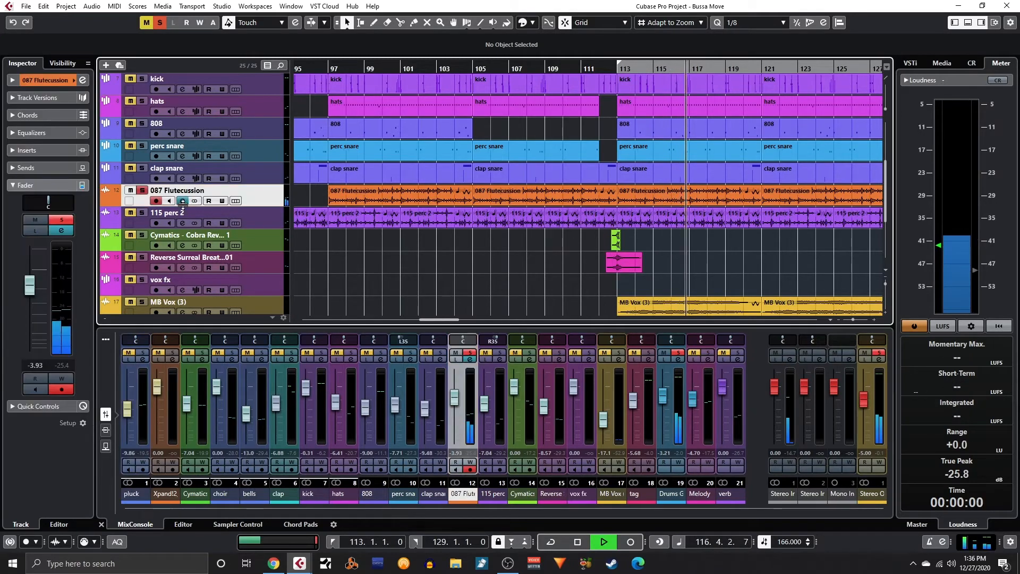
left_click(182, 202)
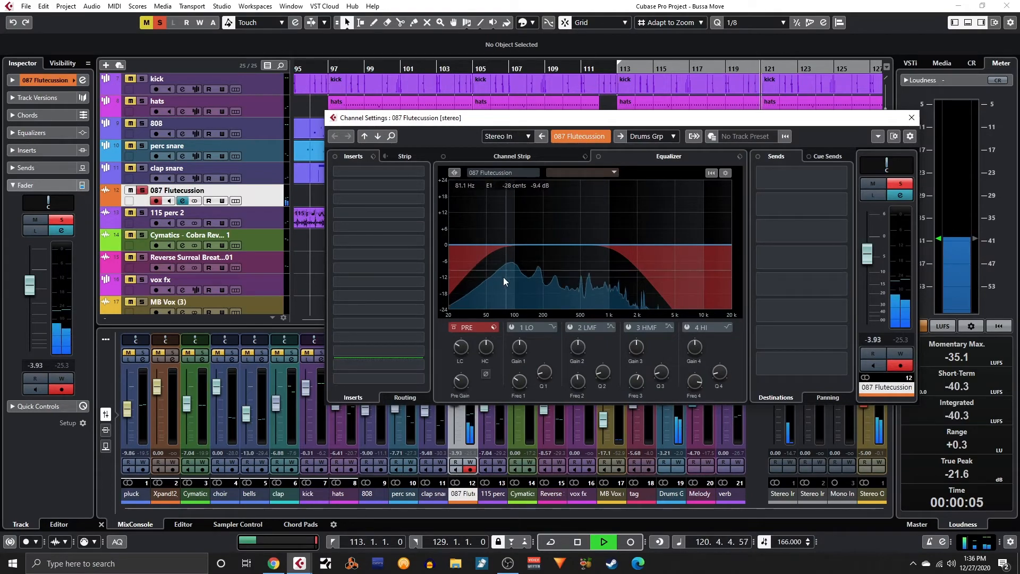
left_click(910, 117)
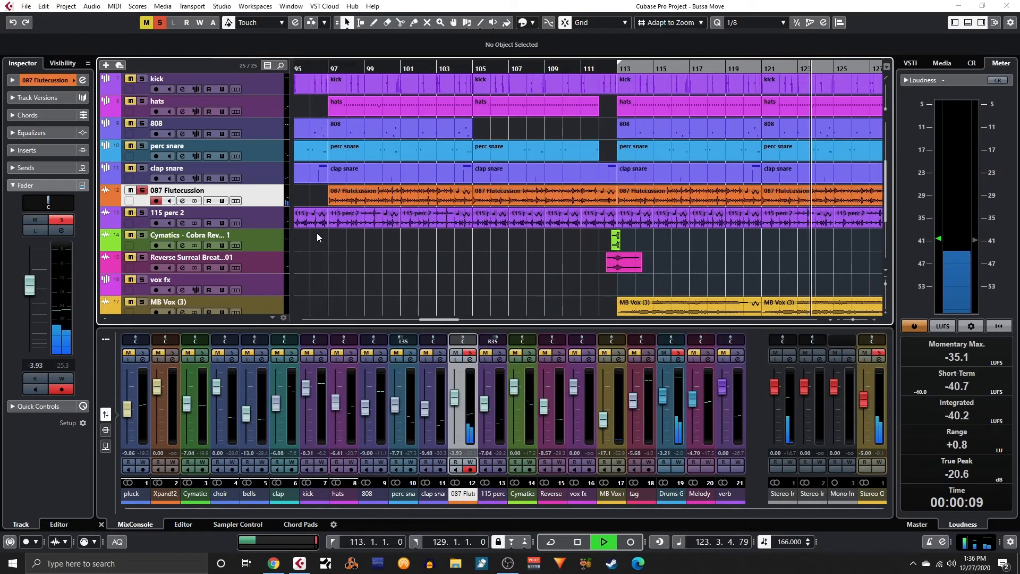
key("space")
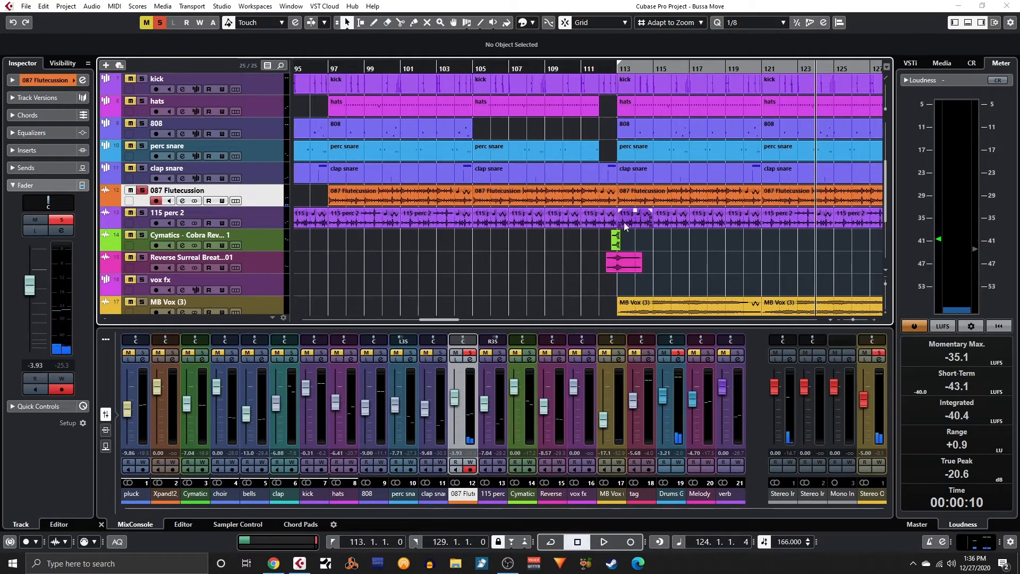
left_click(142, 212)
left_click(142, 190)
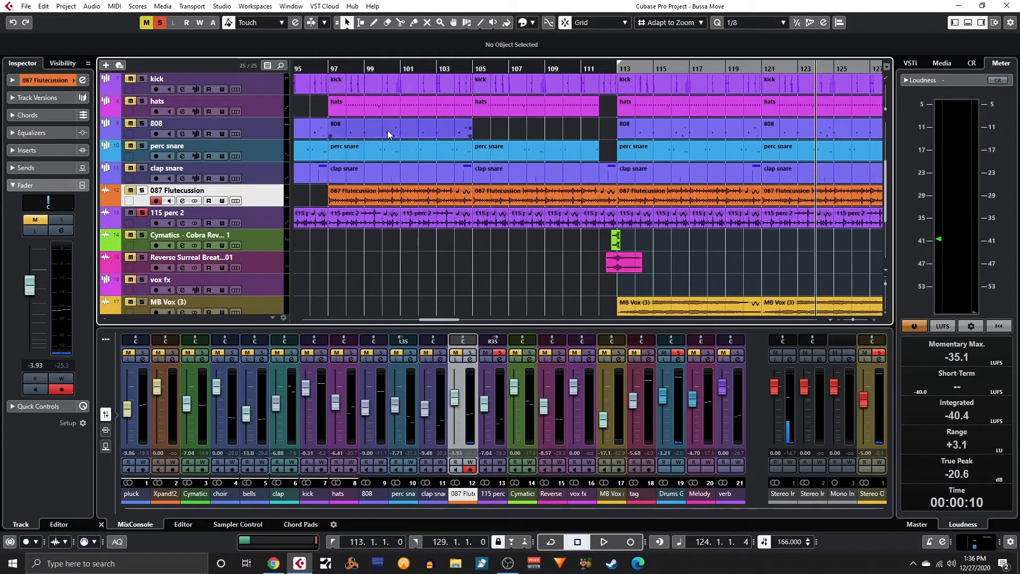
left_click(472, 68)
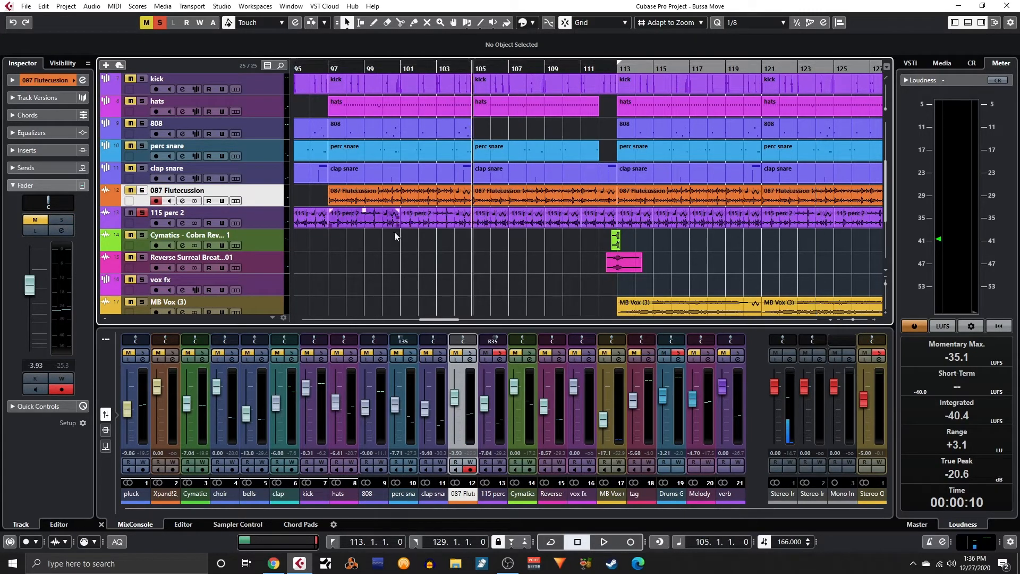
left_click(141, 190)
key("space")
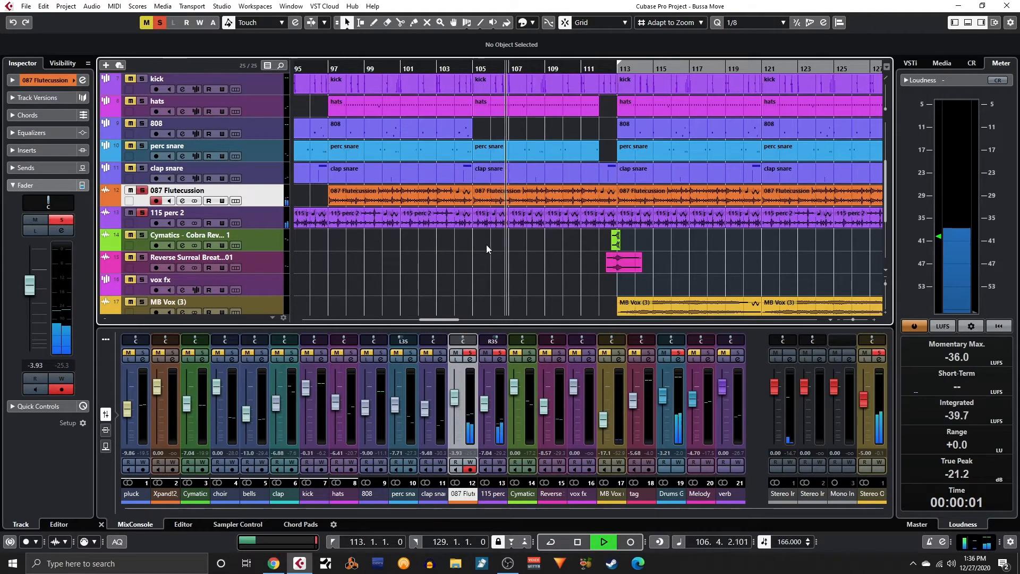
key("space")
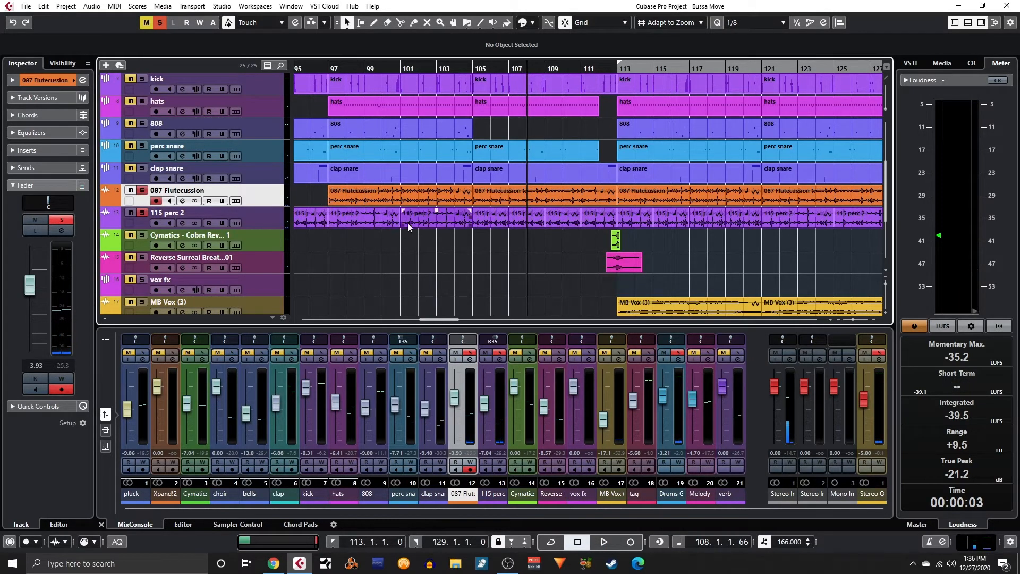
Step: Audition 087 Flutecussion and 115 perc 2 together from bar 97 and clear both solos
double_click(329, 61)
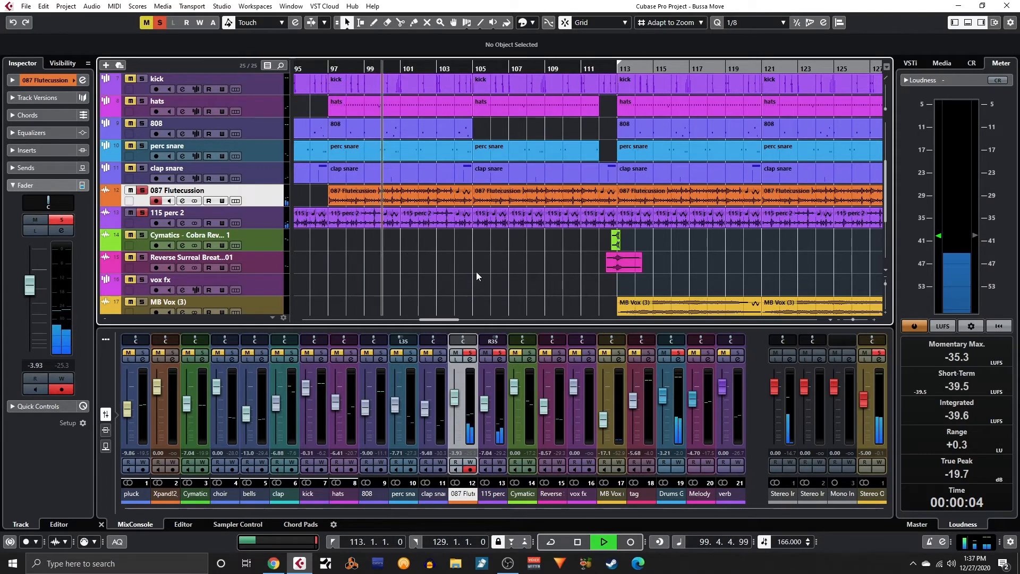
scroll(476, 276, "up", 4)
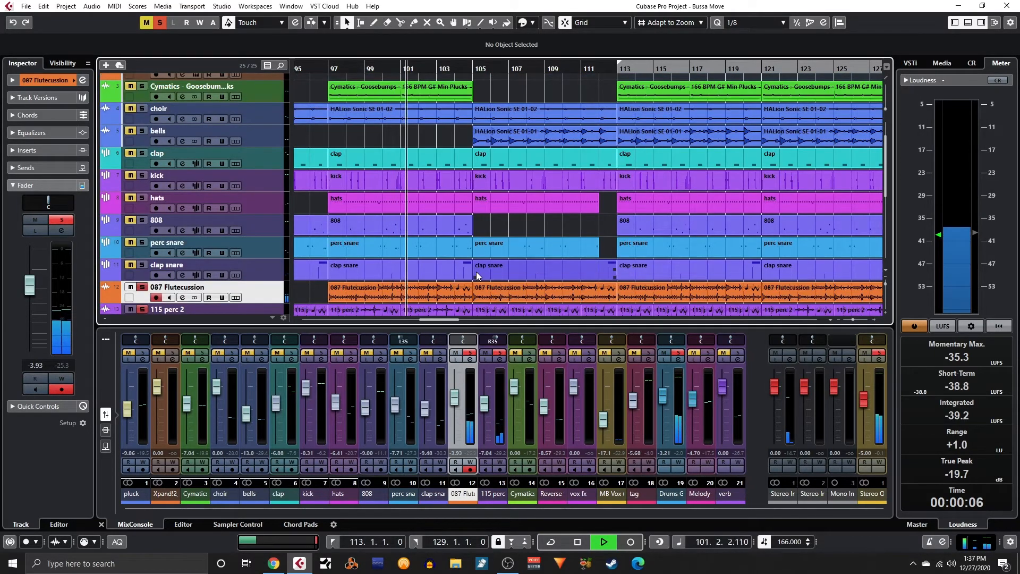
scroll(477, 272, "down", 2)
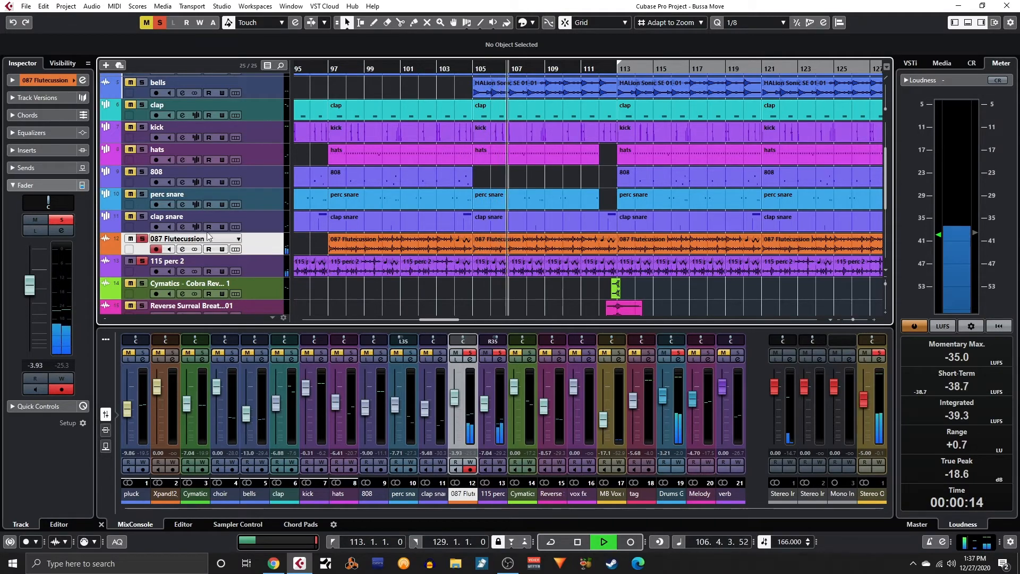
left_click(142, 239)
key("space")
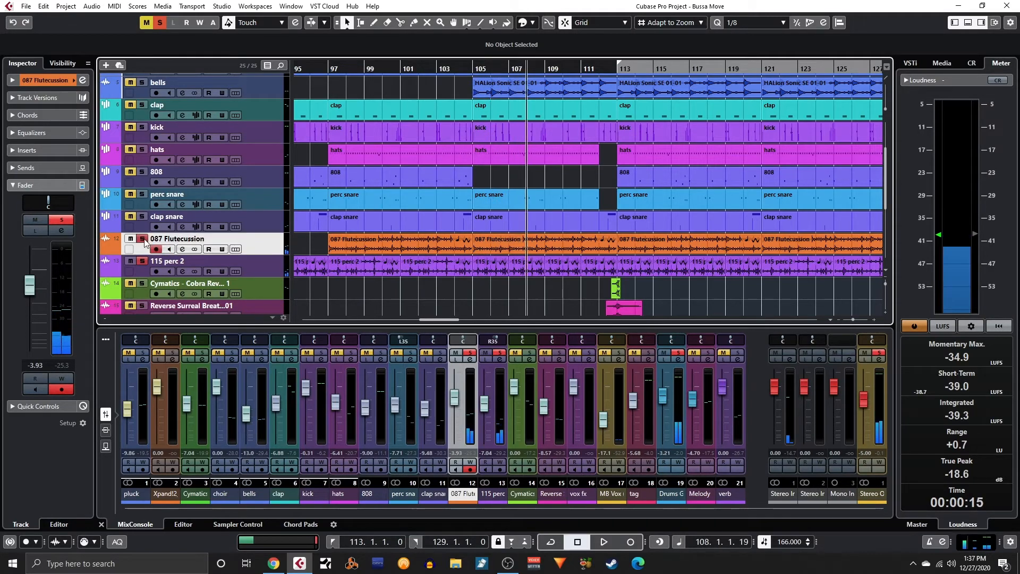
left_click(142, 262)
Step: Solo the Cymatics Cobra, Reverse Surreal Breath and MB Vox (3) tracks and audition them from bar 112
scroll(143, 245, "down", 2)
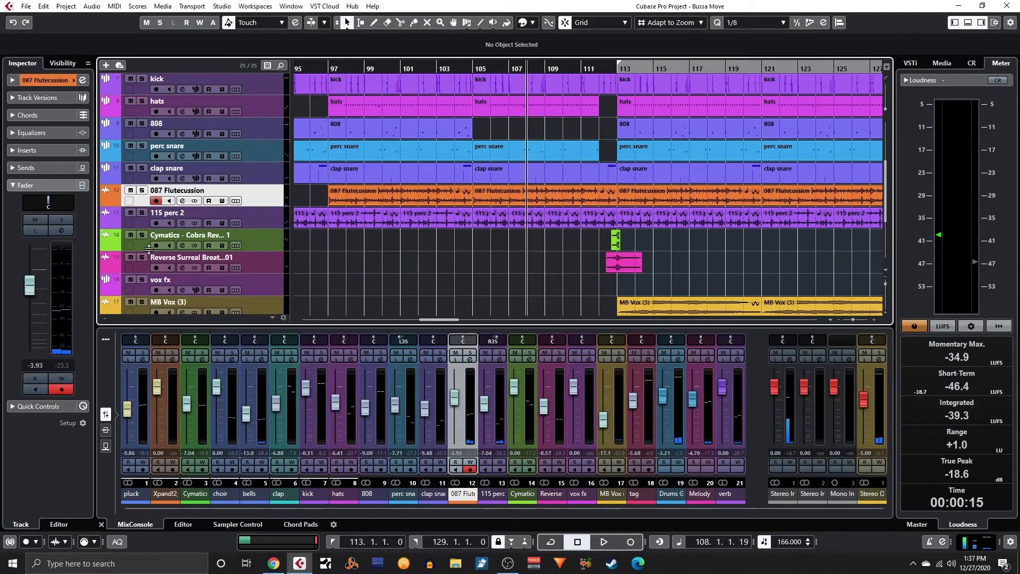
left_click(140, 237)
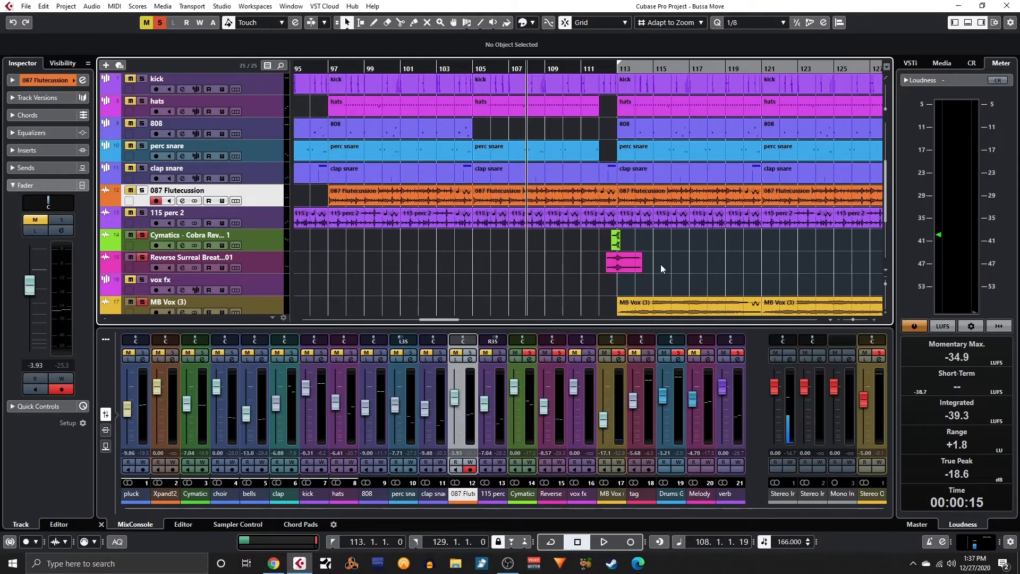
left_click(600, 72)
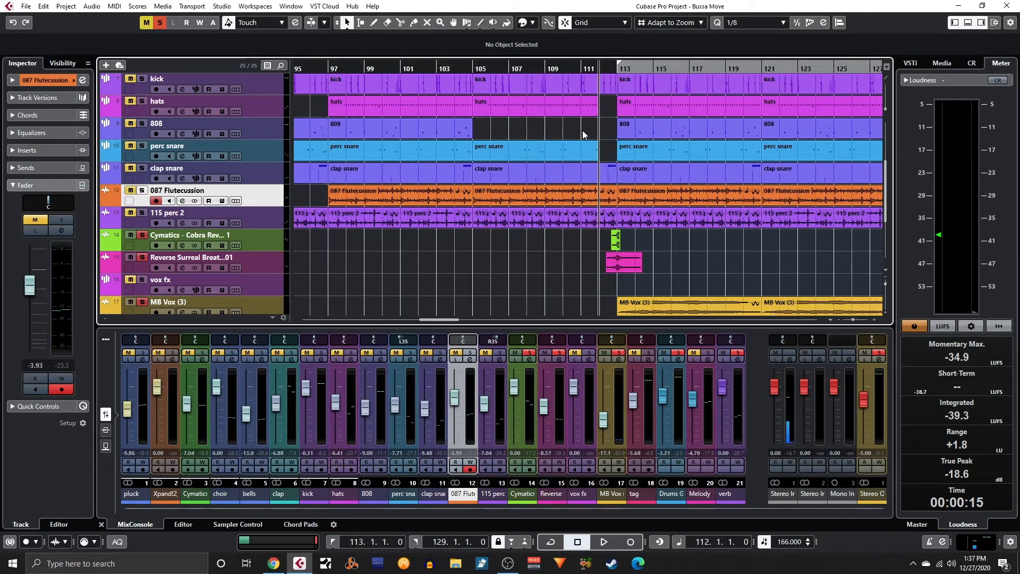
key("space")
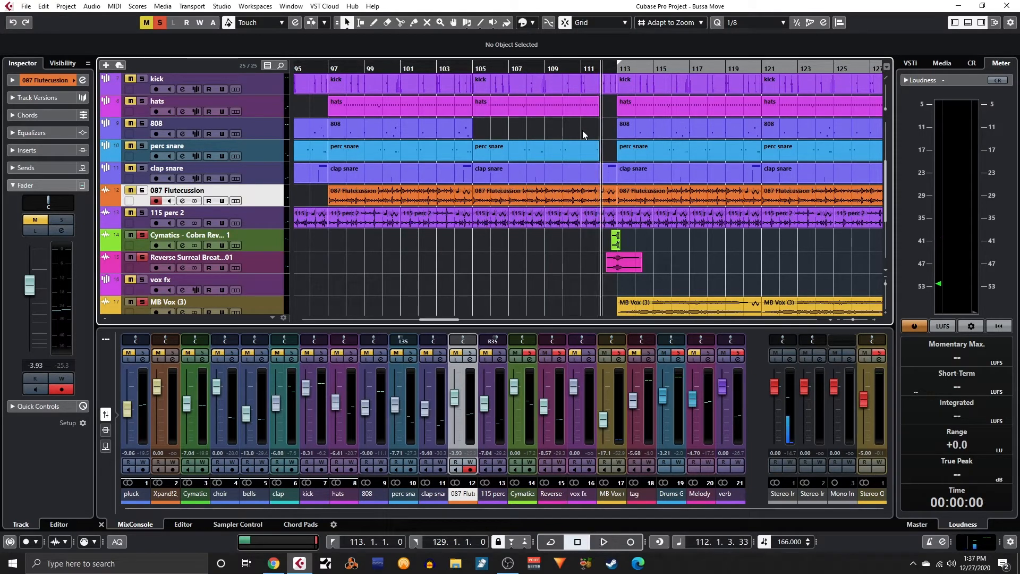
key("space")
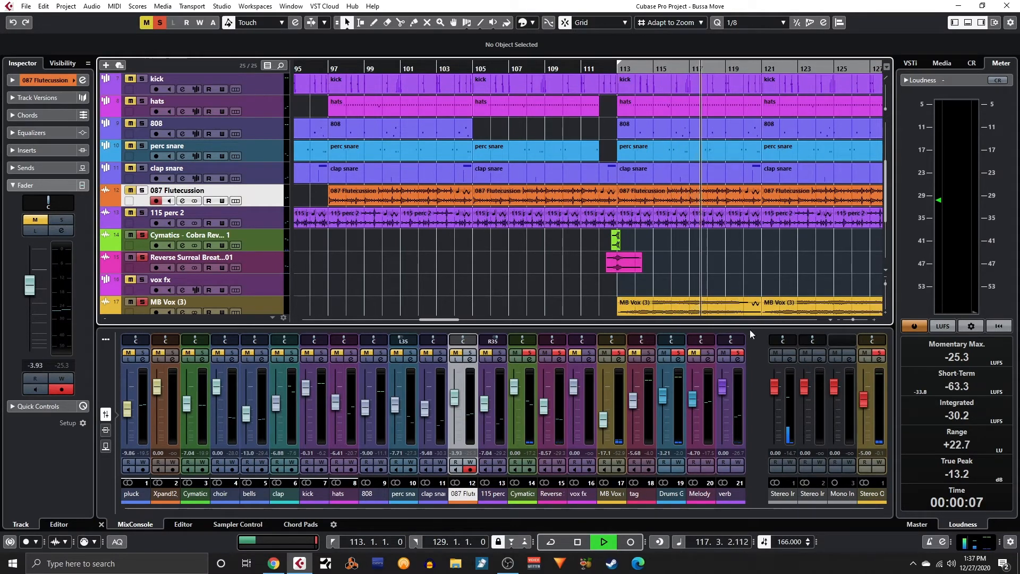
key("space")
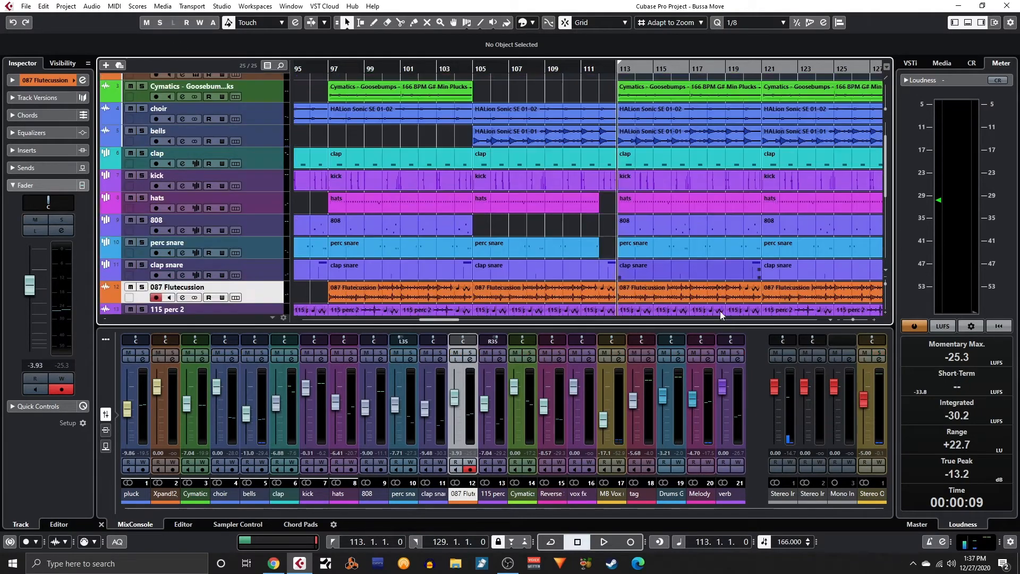
Step: Audition the soloed Drums Grp from bar 113 and clear all solos
left_click(681, 353)
key("space")
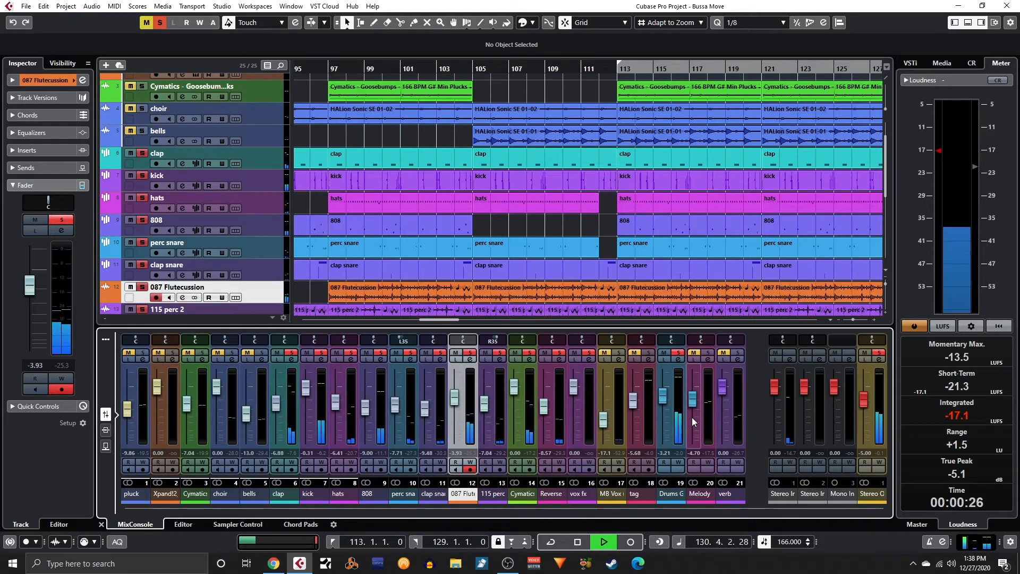
left_click(578, 541)
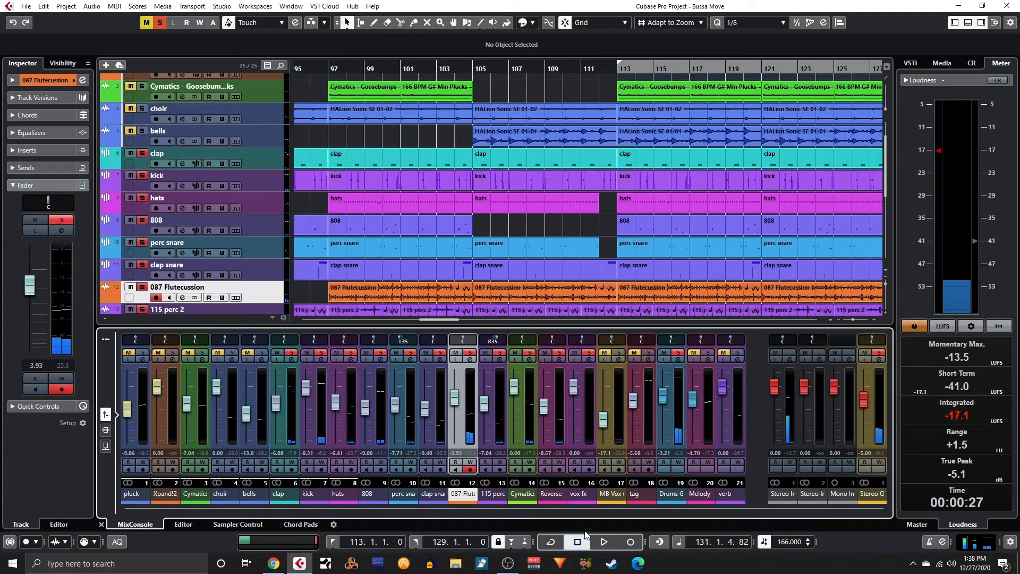
left_click(160, 22)
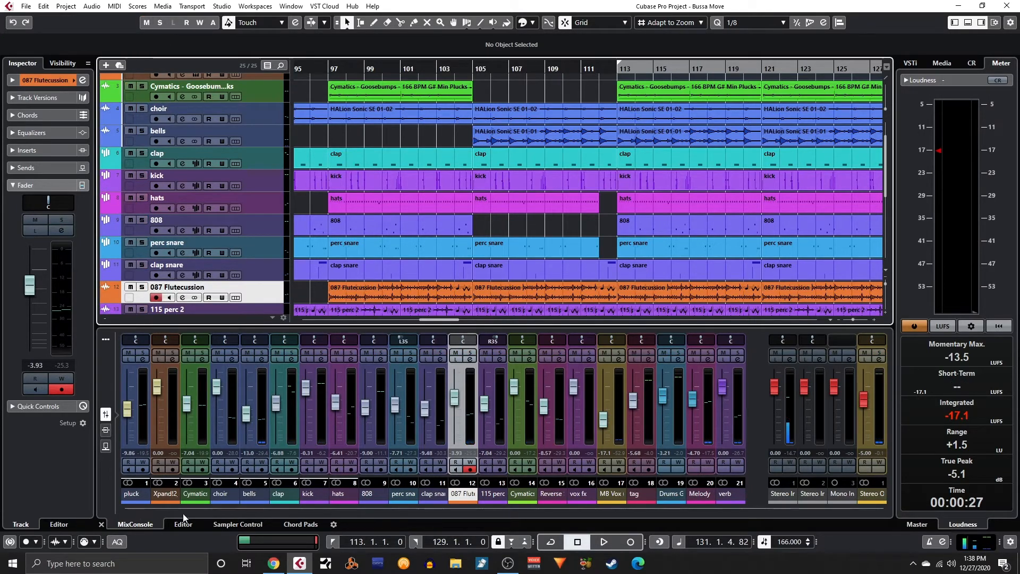
Step: Open the full MixConsole, collapse its channel racks and expand Inserts to review the effects on every channel
key("F3")
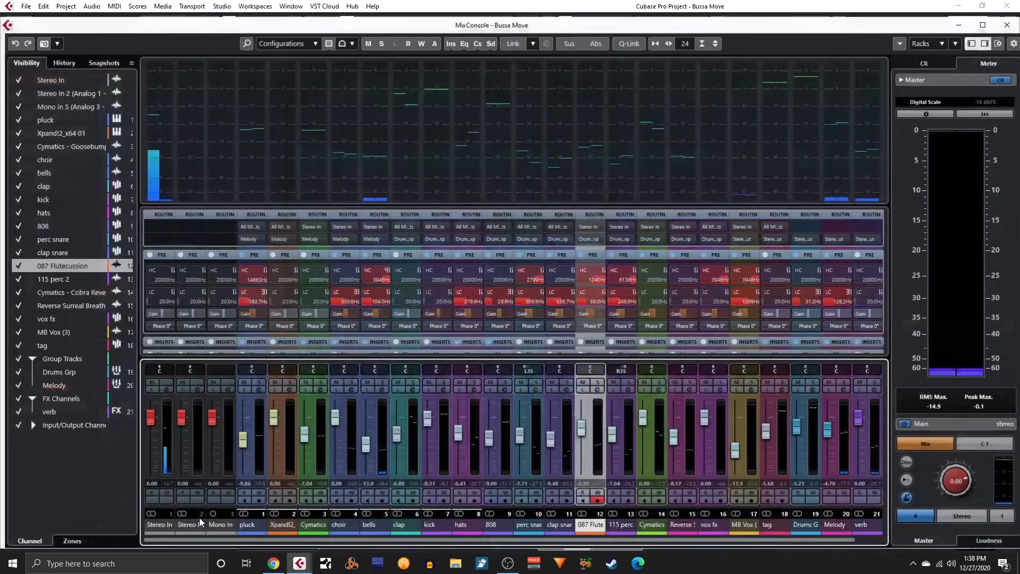
right_click(315, 257)
key("Escape")
left_click(316, 256)
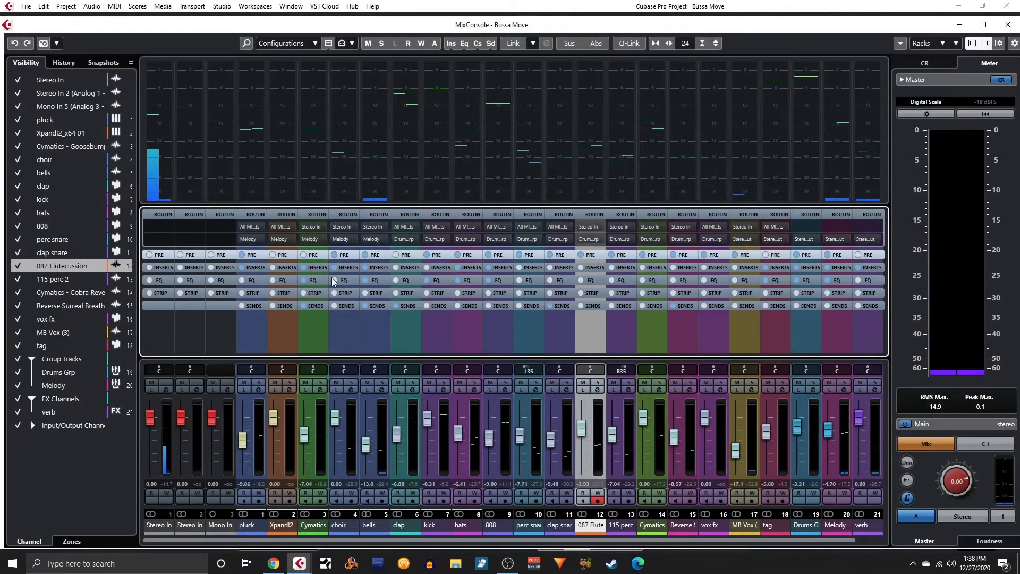
left_click(385, 268)
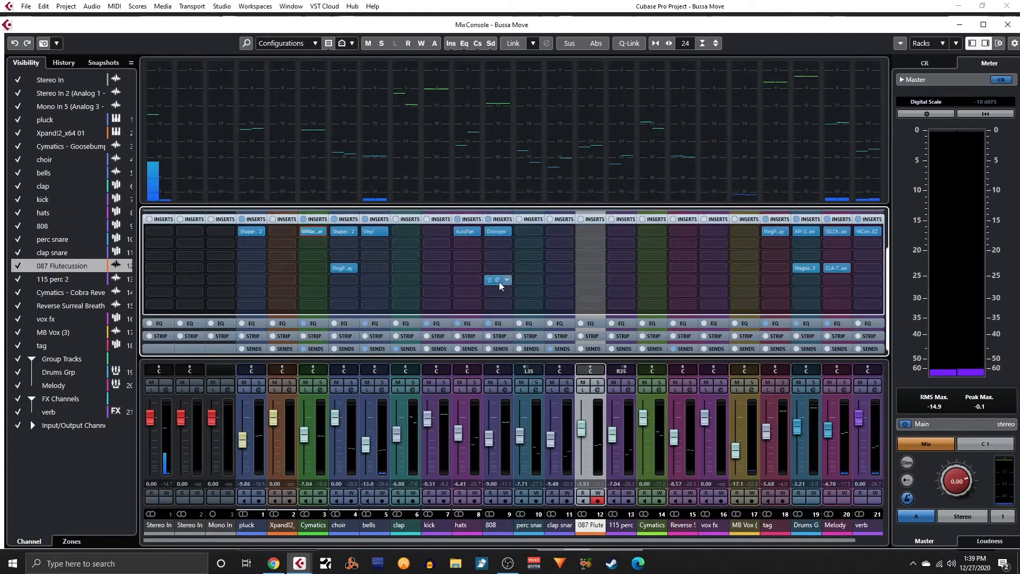
left_click(515, 371)
Step: Audition the soloed 808 from bar 113 and open its channel settings to examine the inserts and equalizer
key("space")
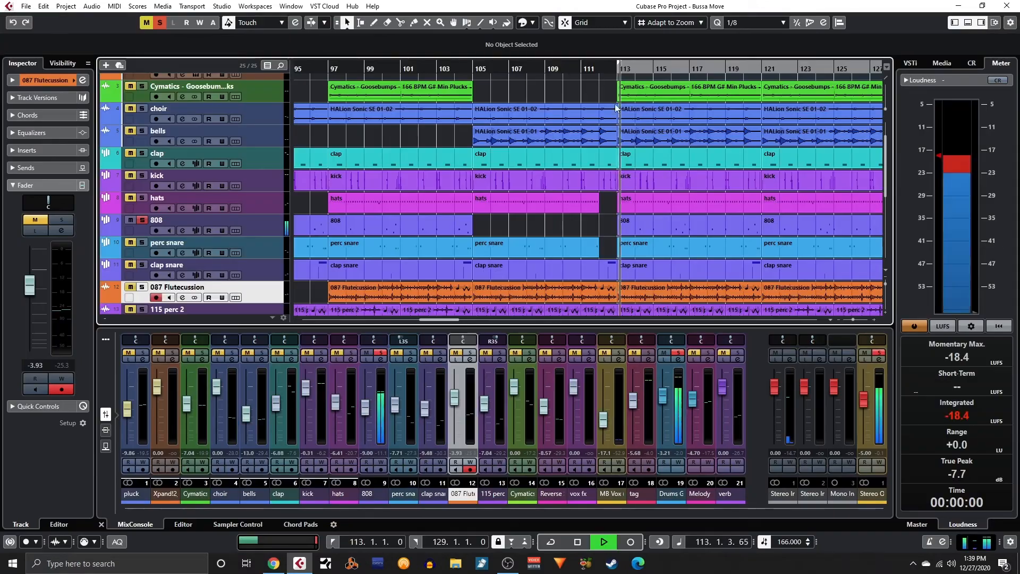
left_click(183, 230)
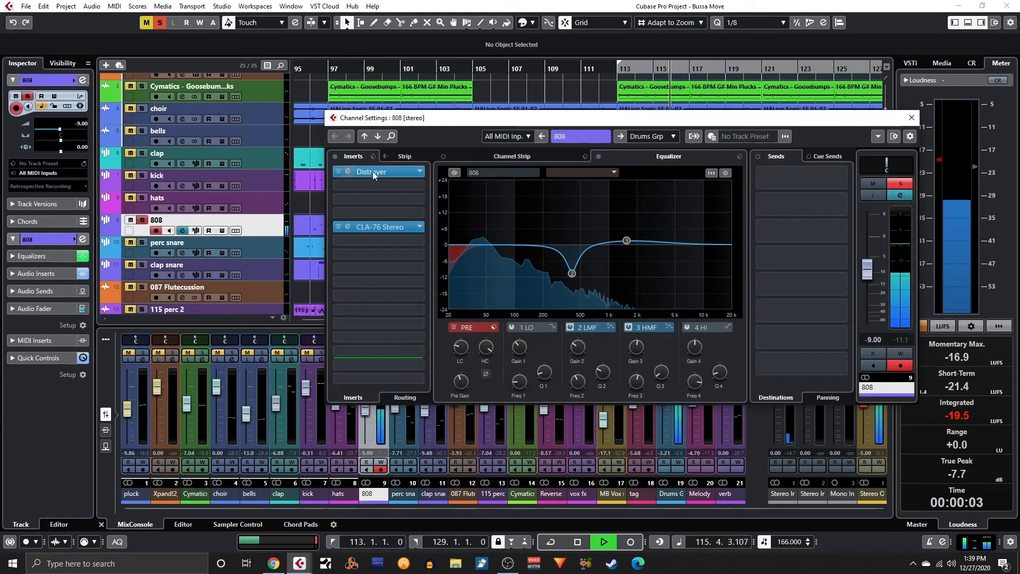
key("space")
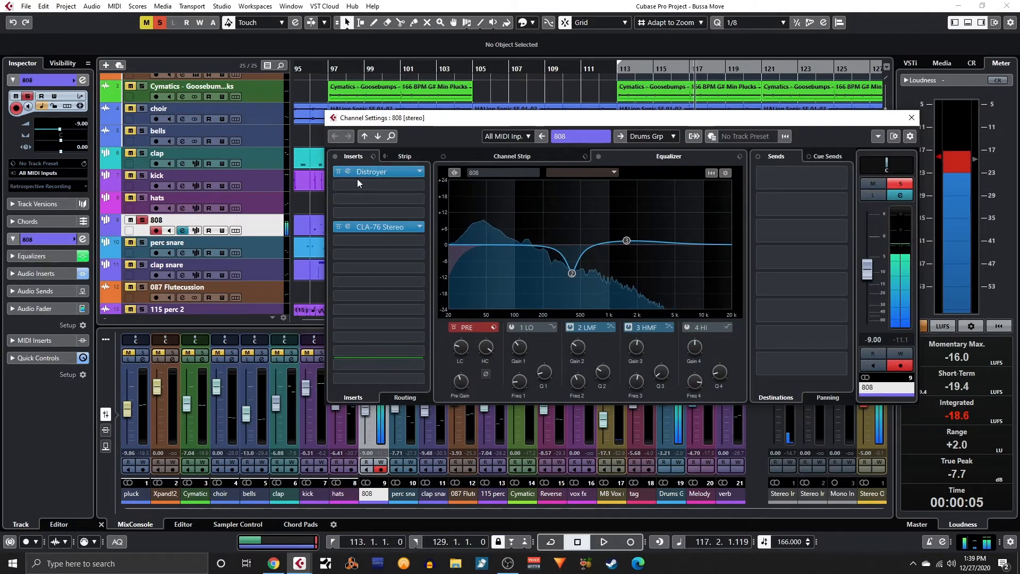
Step: Inspect the 808's Distroyer settings and compare the track from bar 113 with the effect bypassed and active
left_click(348, 172)
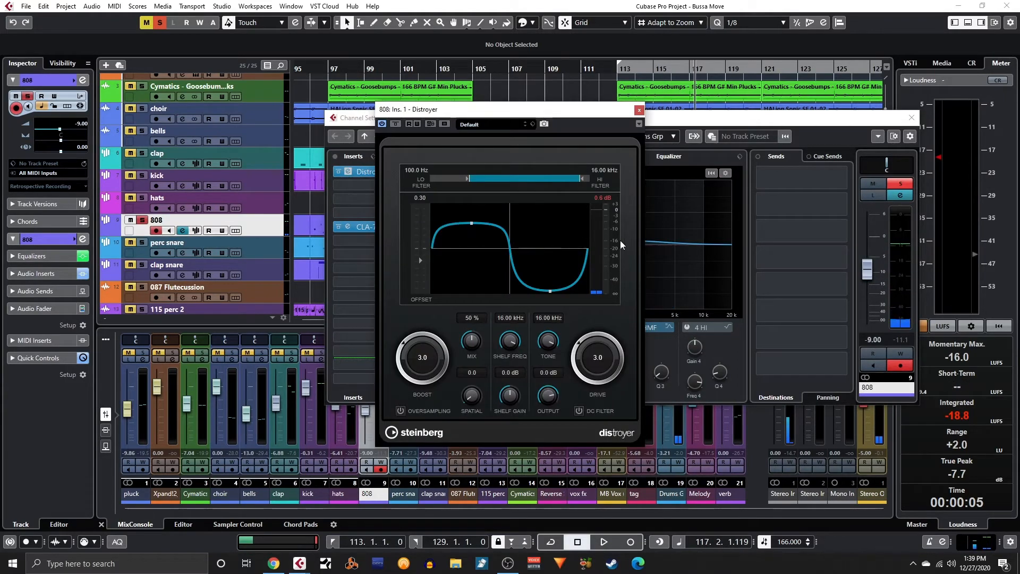
left_click(640, 110)
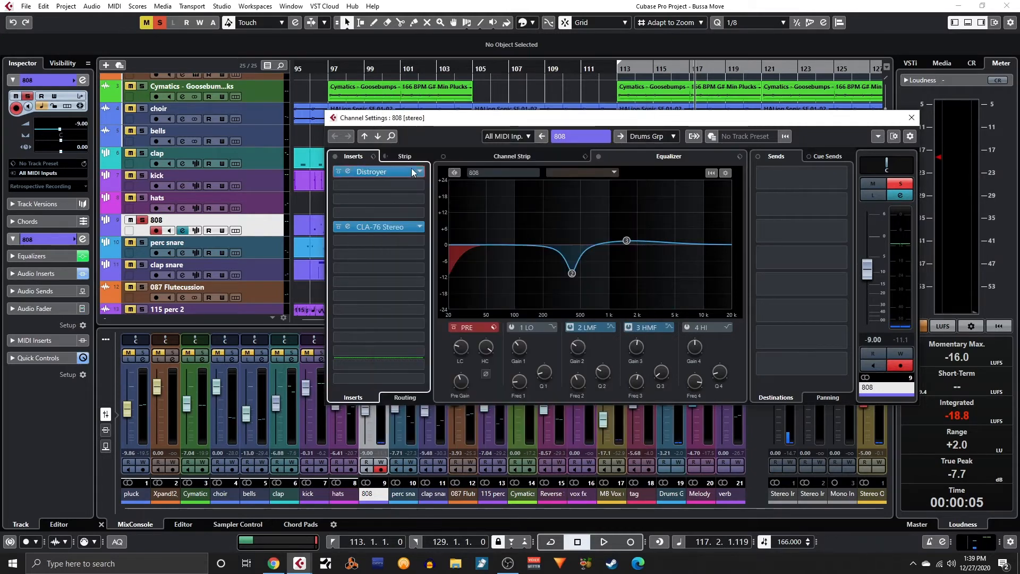
left_click(337, 172)
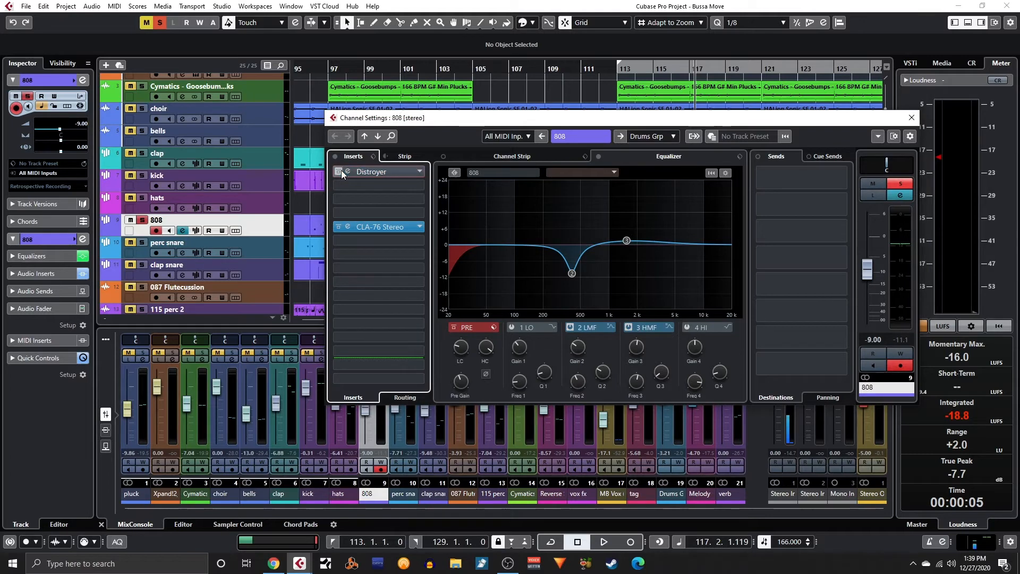
key("KP_1")
key("space")
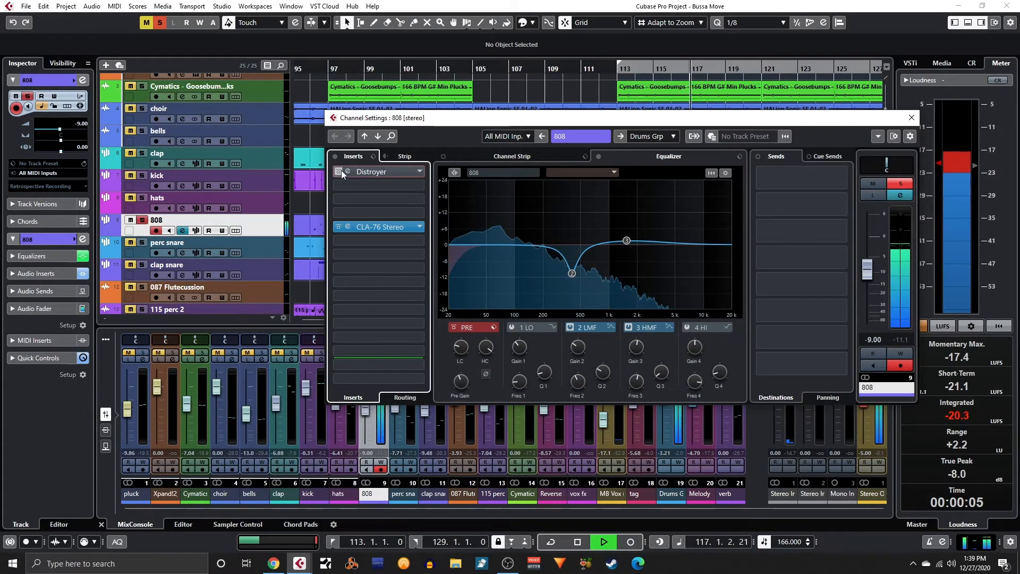
key("space")
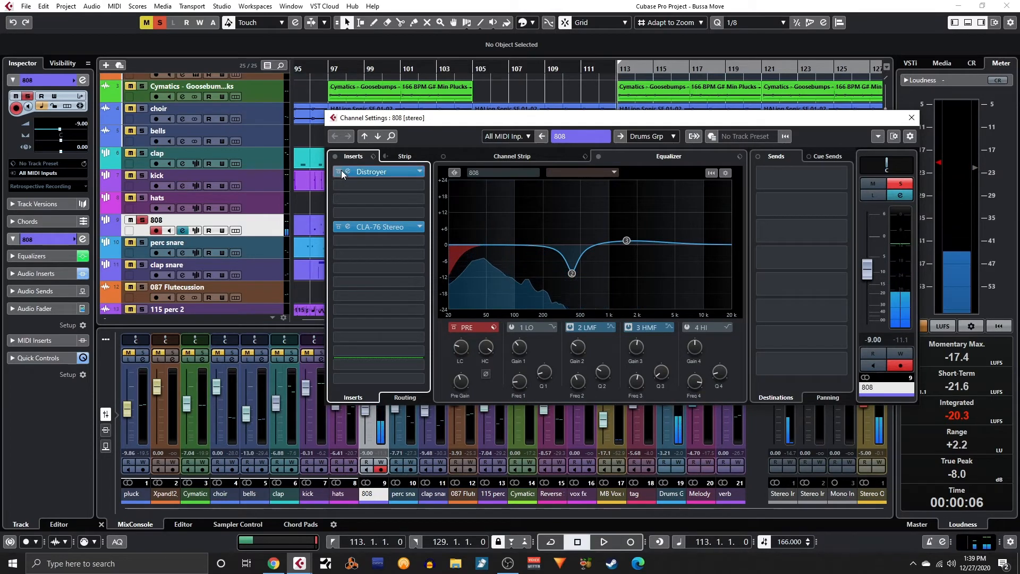
key("space")
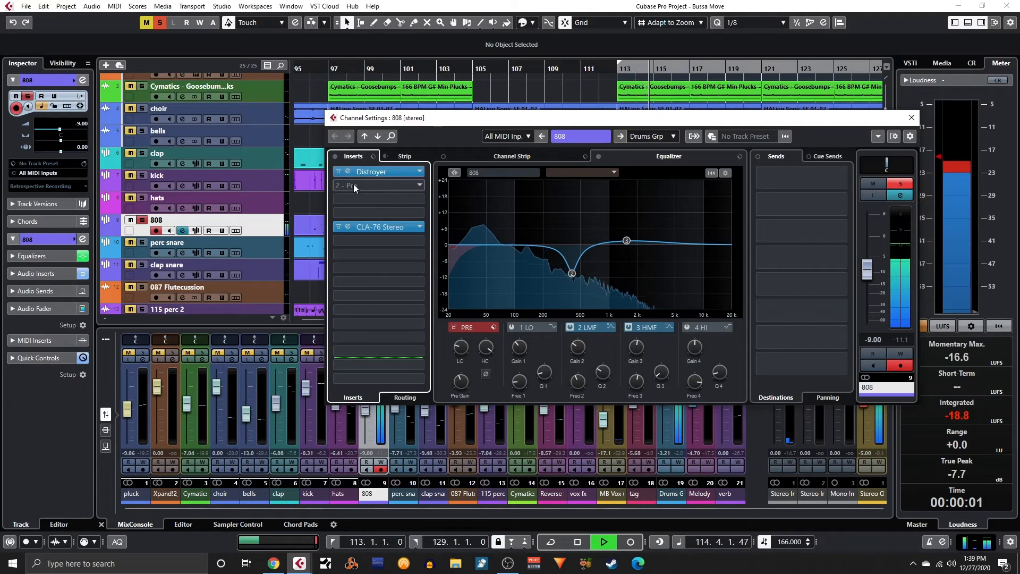
key("space")
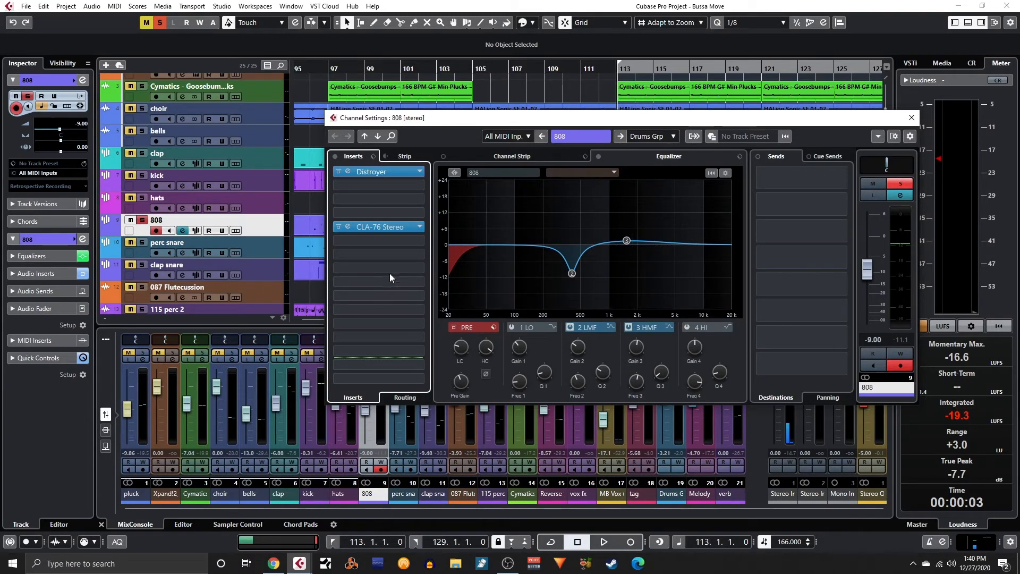
Step: Open the 808's CLA-76 Stereo compressor and watch its settings and meter while auditioning from bar 113
left_click(374, 228)
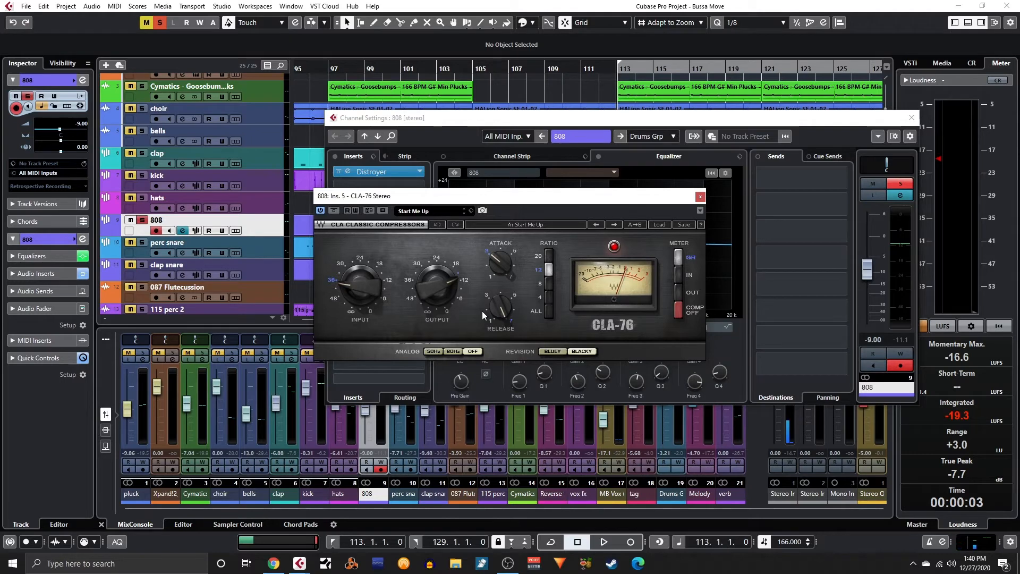
key("space")
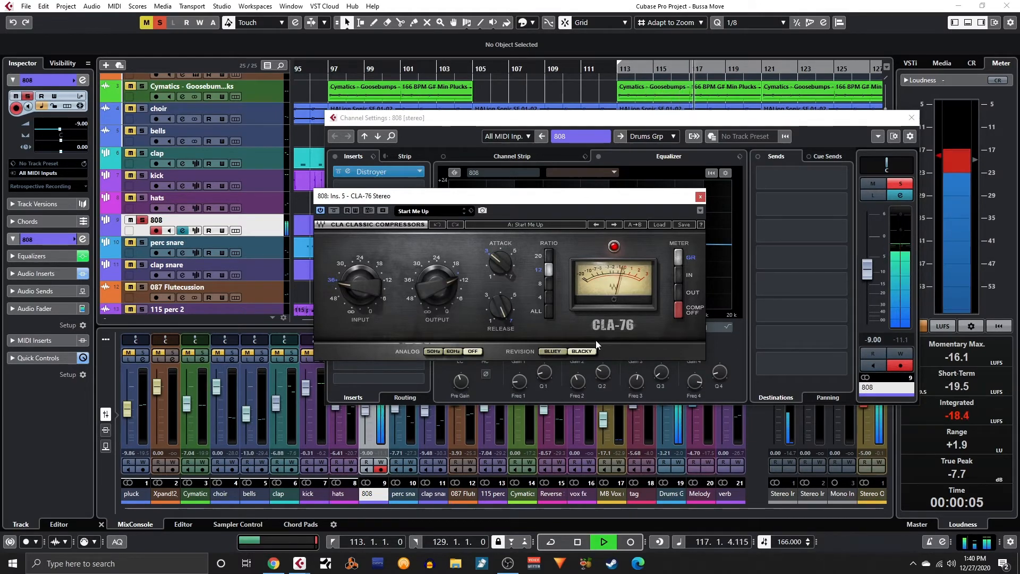
key("space")
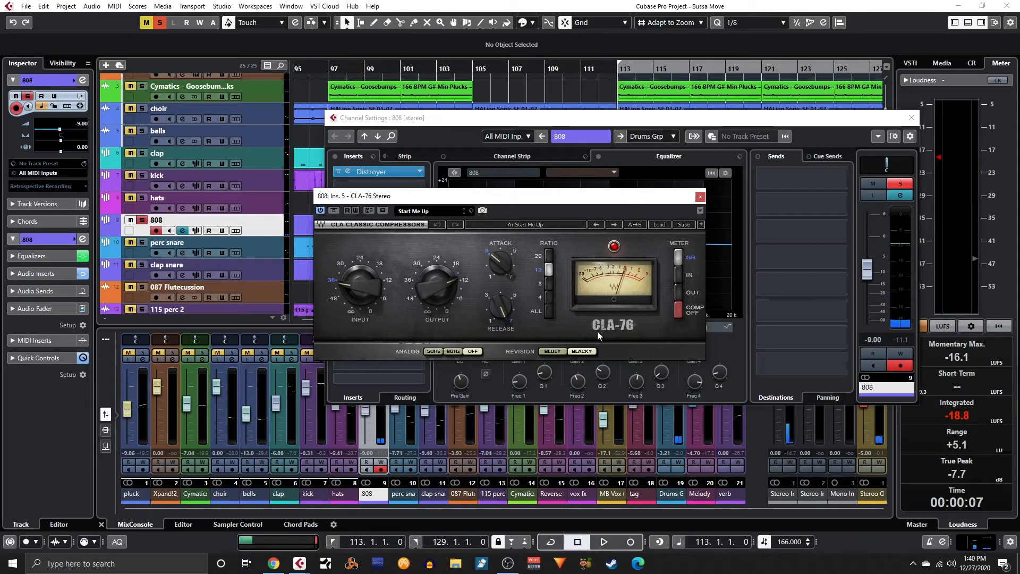
Step: Audition the 808 from bar 113 through the CLA-76 Stereo once more, close its plug-in and channel settings, and unsolo the track
key("space")
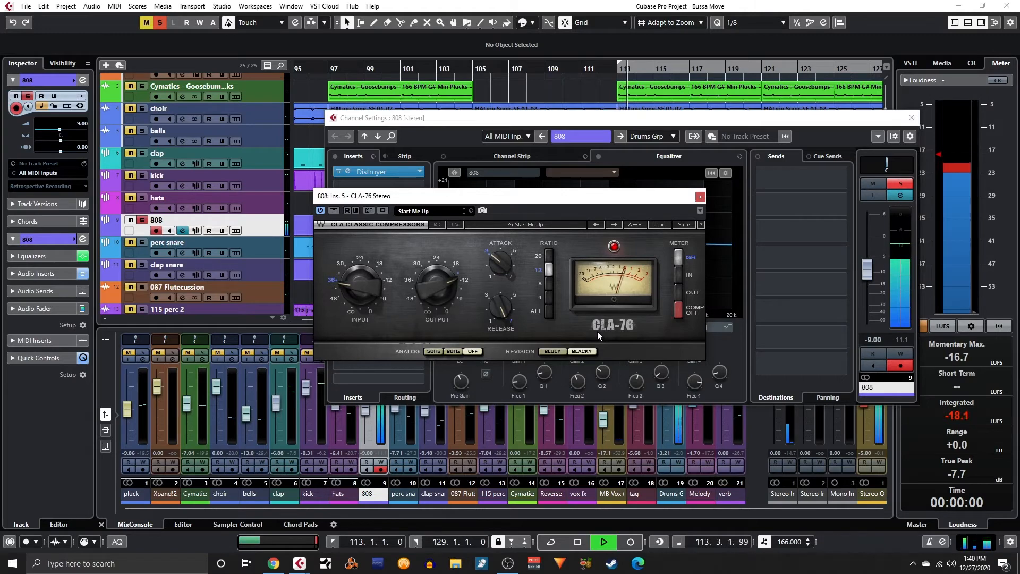
key("space")
left_click(700, 199)
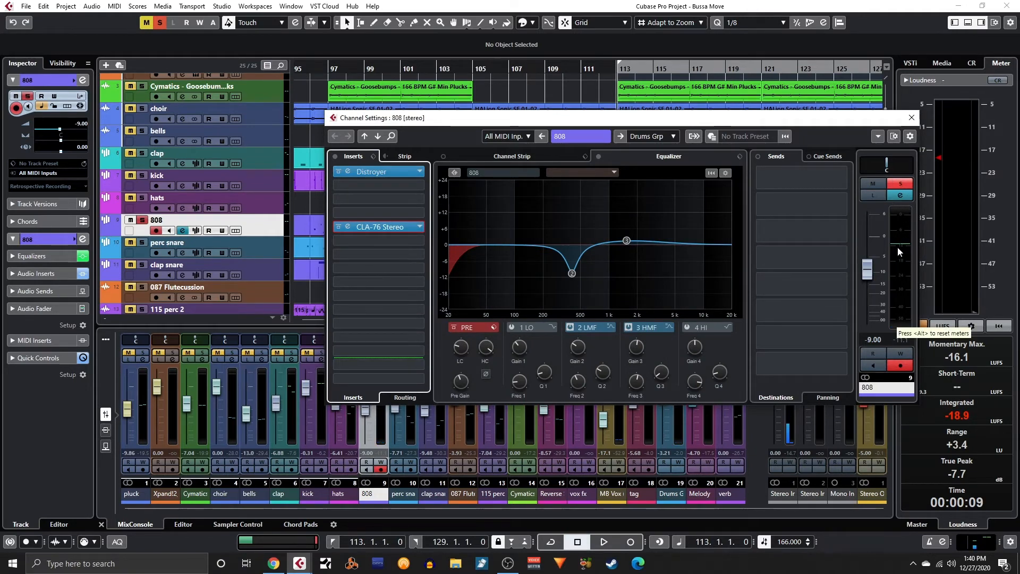
left_click(910, 123)
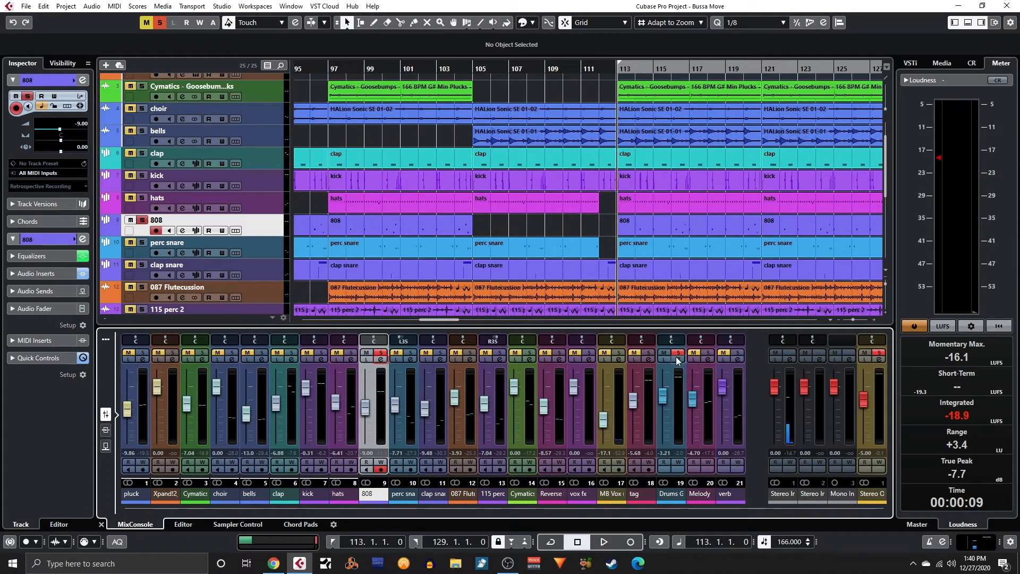
left_click(379, 353)
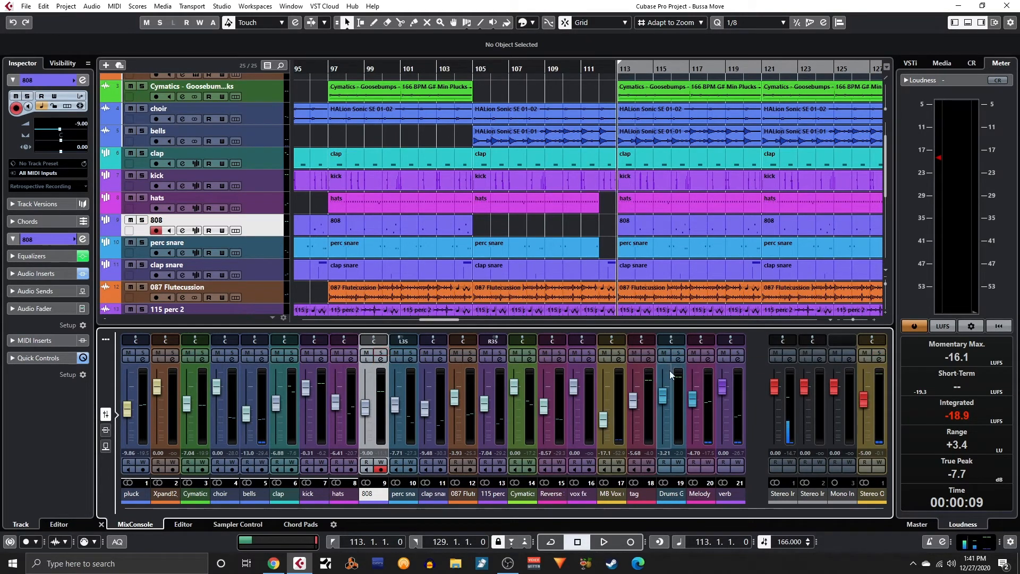
Step: Solo the Drums Grp, audition it from bar 113 and open its channel settings
left_click(678, 354)
key("space")
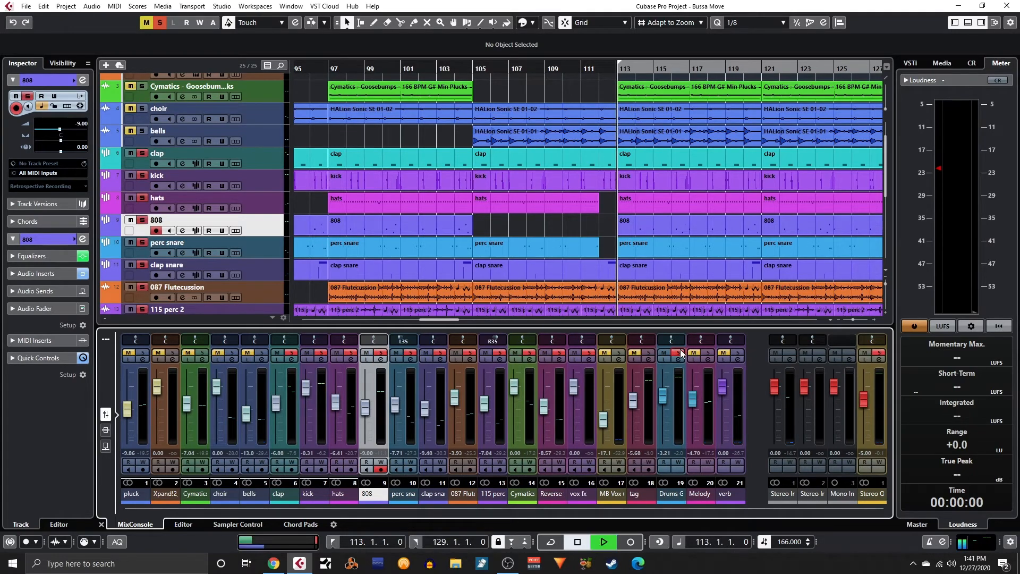
left_click(680, 360)
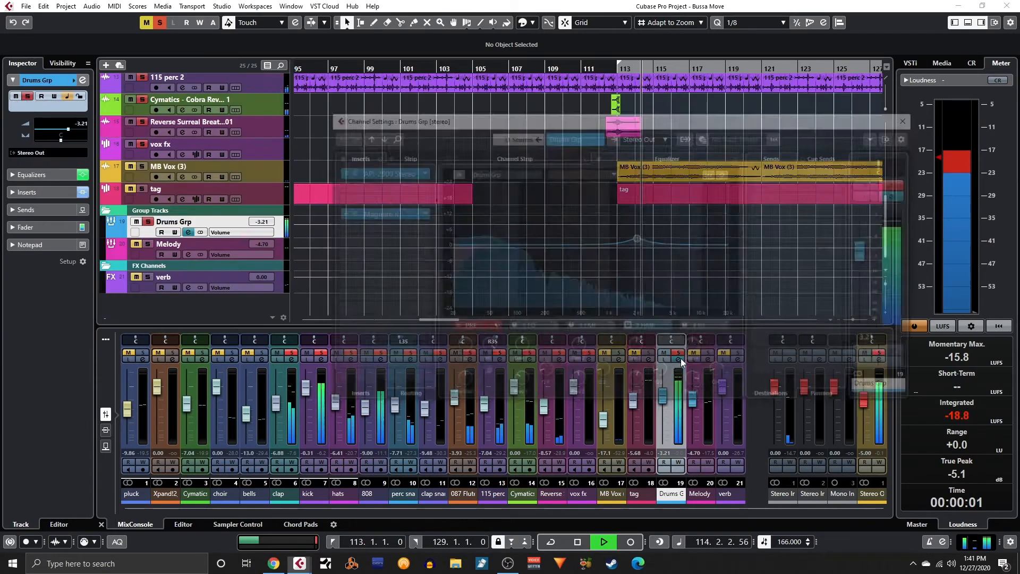
key("space")
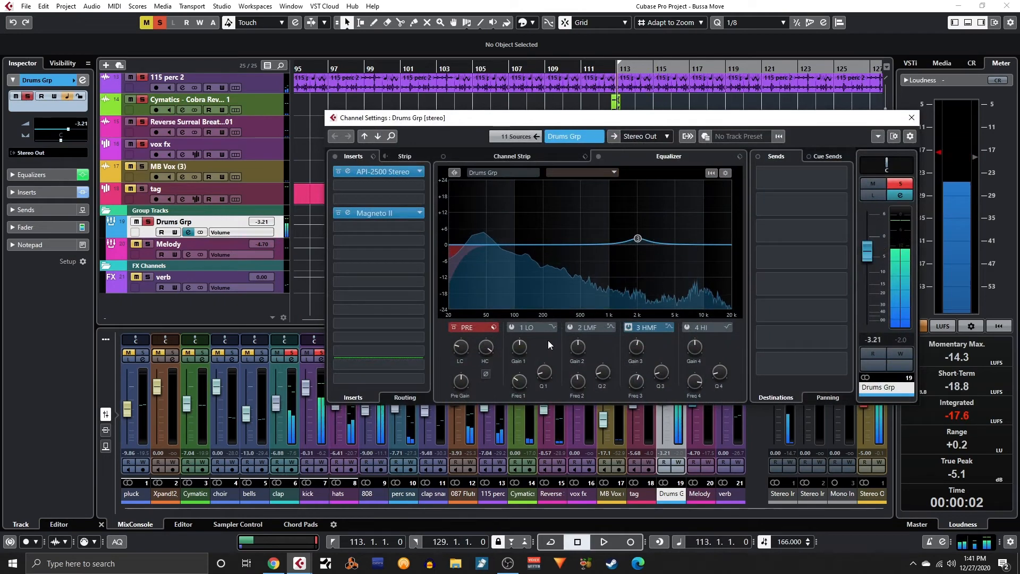
Step: Examine the Drums Grp's API-2500 Stereo compressor, equalizer curve and Magneto II saturation settings
left_click(348, 172)
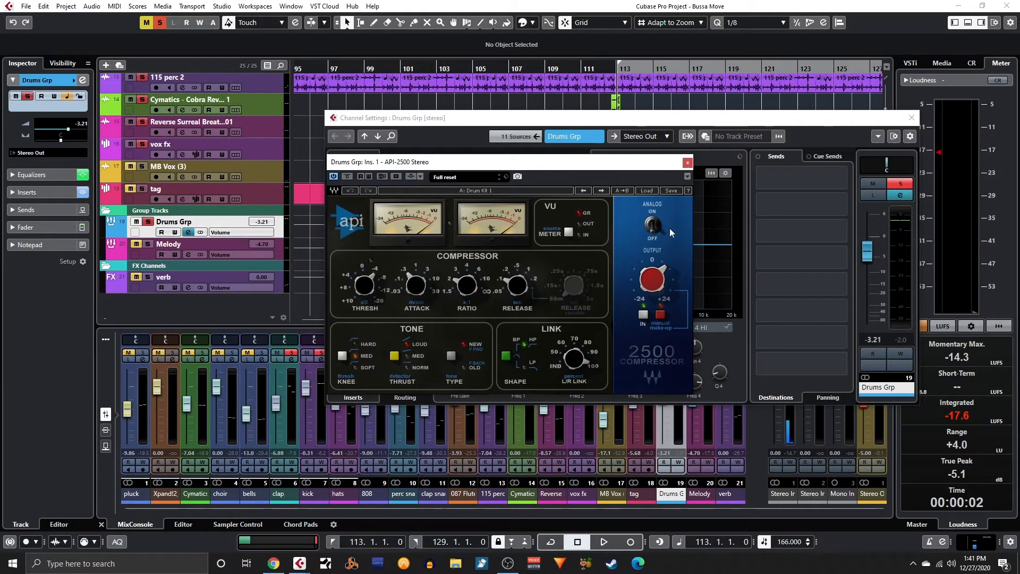
left_click(686, 163)
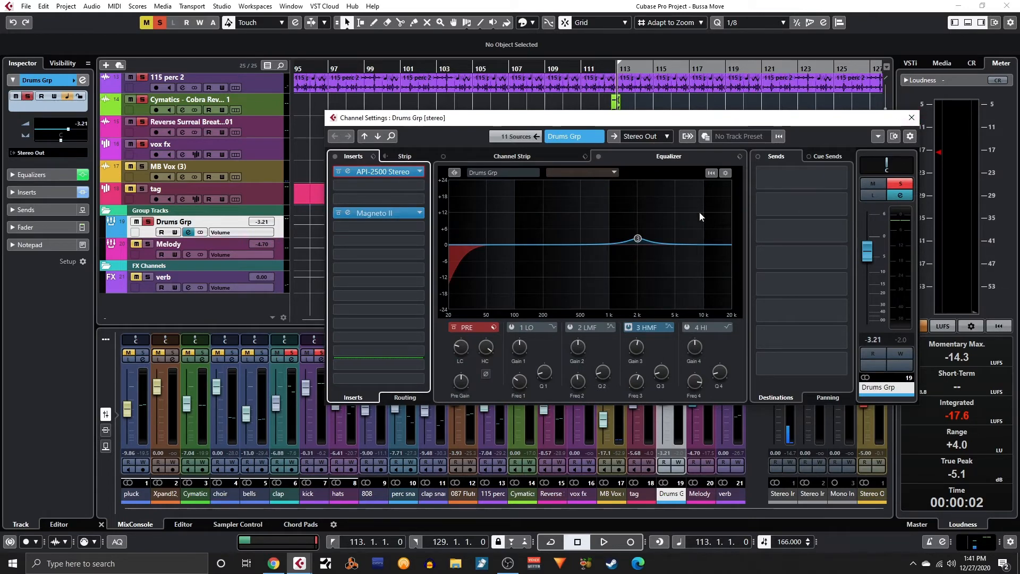
mouse_move(641, 241)
left_click(347, 214)
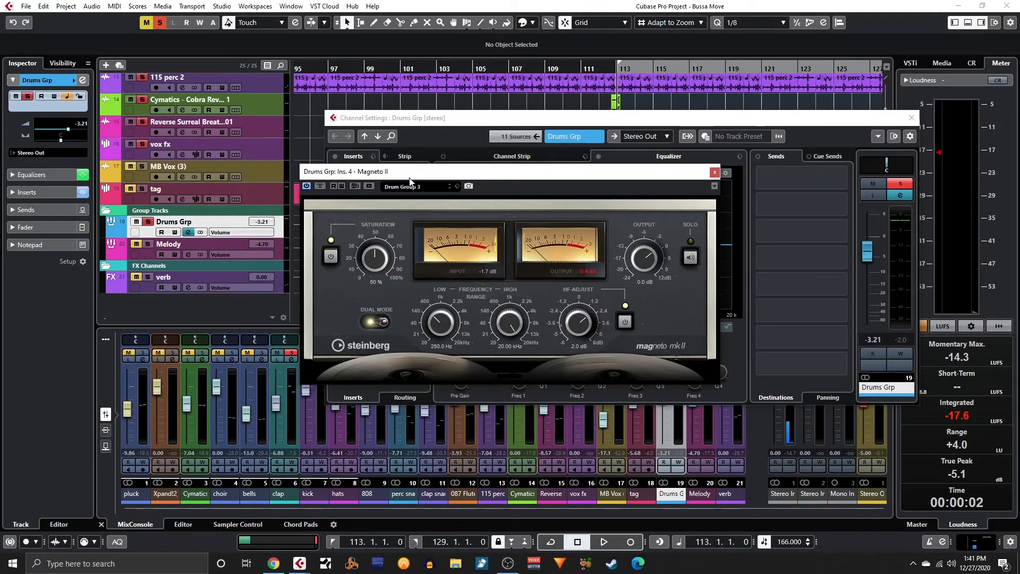
left_click(716, 172)
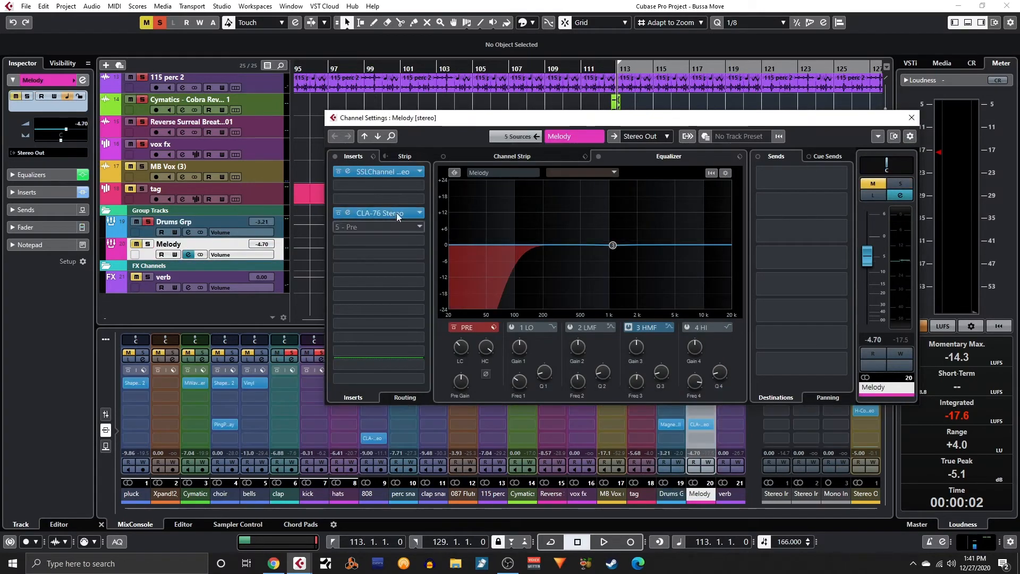
Step: Inspect the Melody group's SSLChannel and CLA-76 Stereo inserts, and audition the soloed group from bar 113
left_click(348, 172)
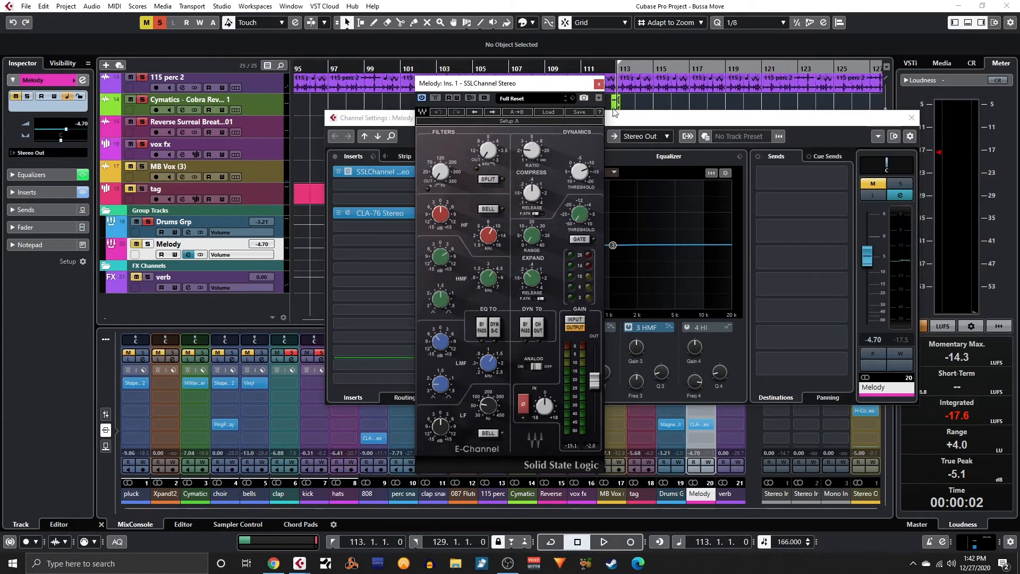
left_click(600, 84)
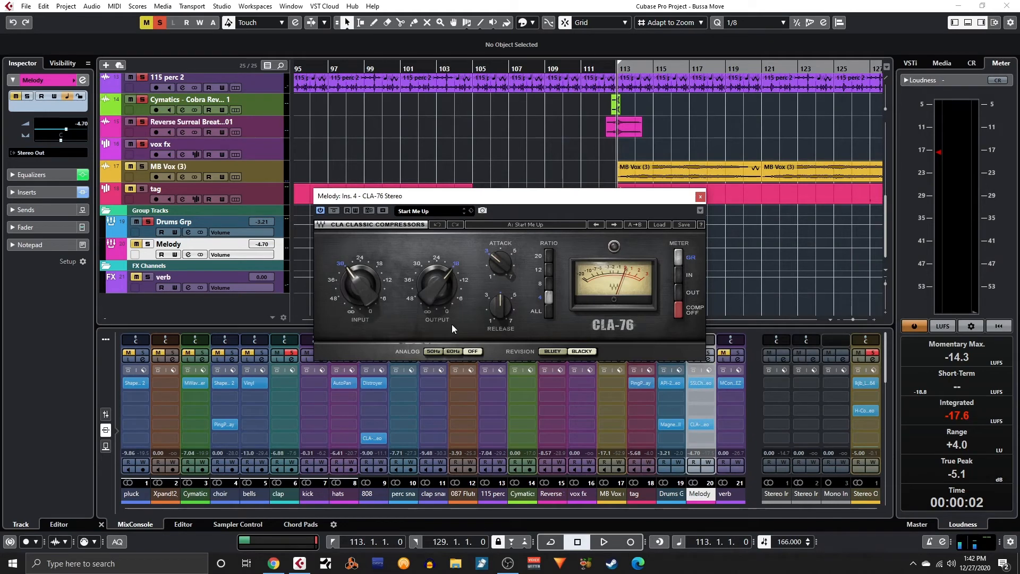
left_click(711, 353)
key("space")
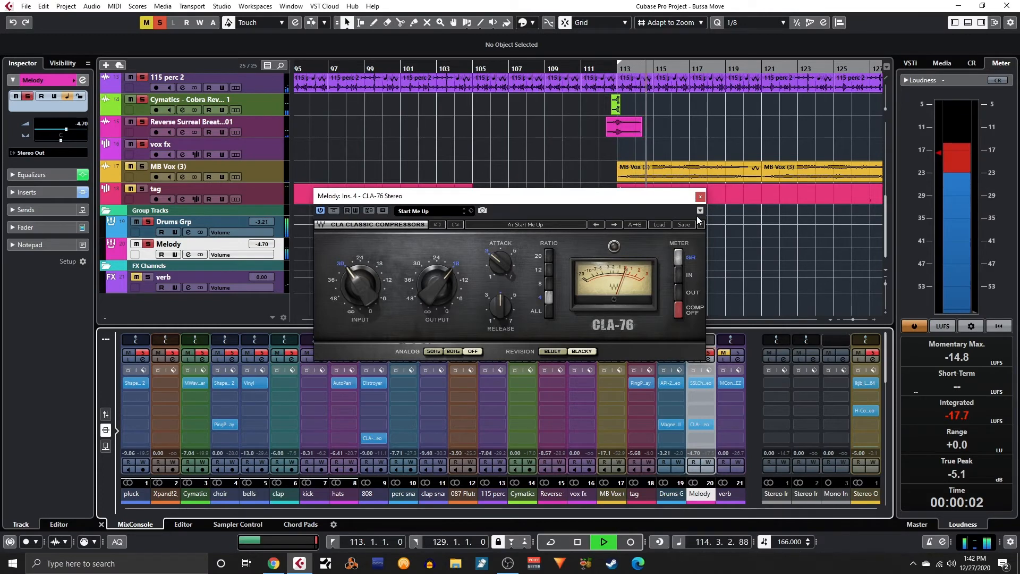
key("space")
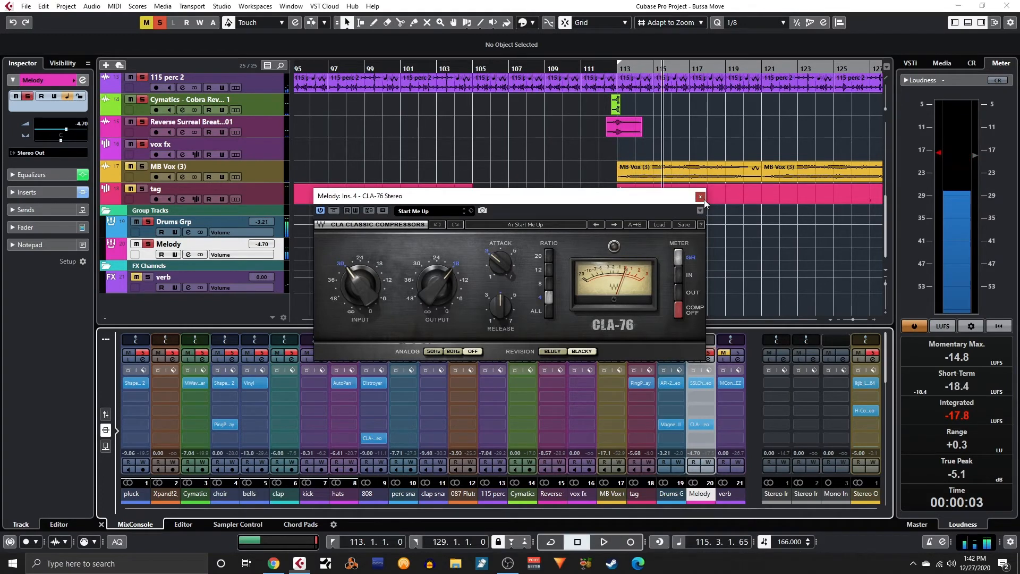
left_click(700, 196)
Step: Clear the Drums Grp and Melody solos, select the verb channel and switch the MixConsole back to its faders
left_click(678, 353)
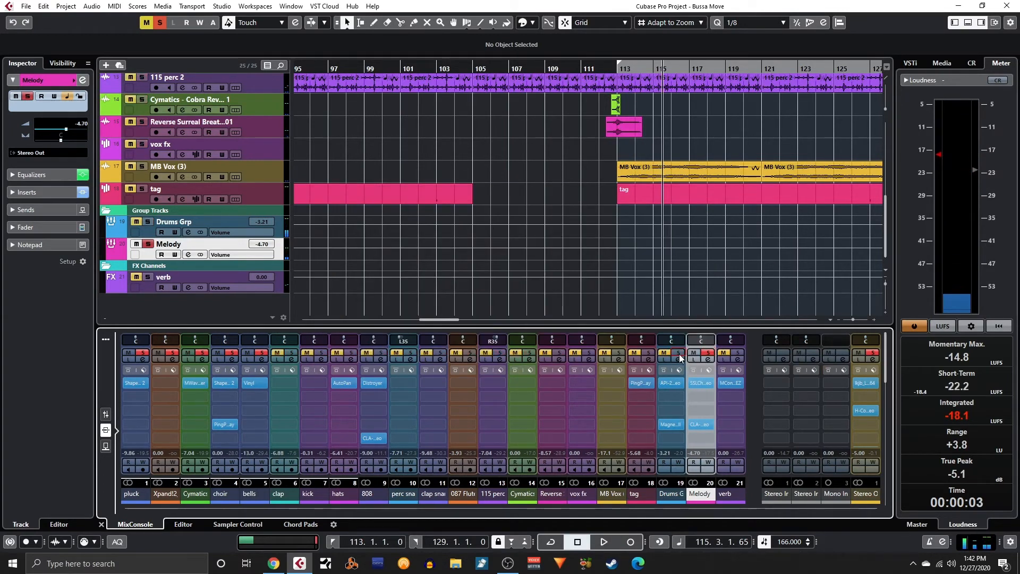
left_click(708, 354)
key("Down")
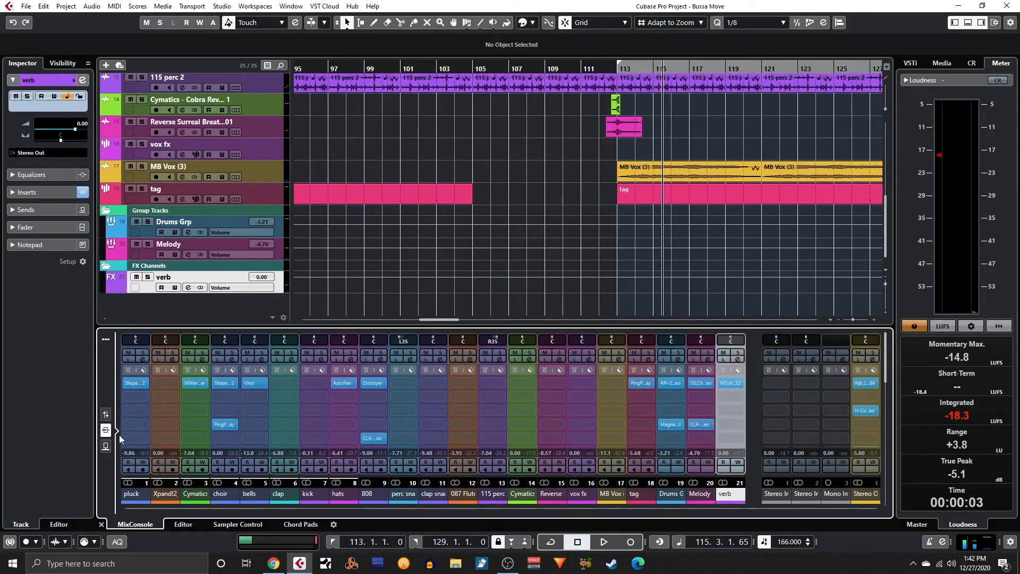
left_click(105, 415)
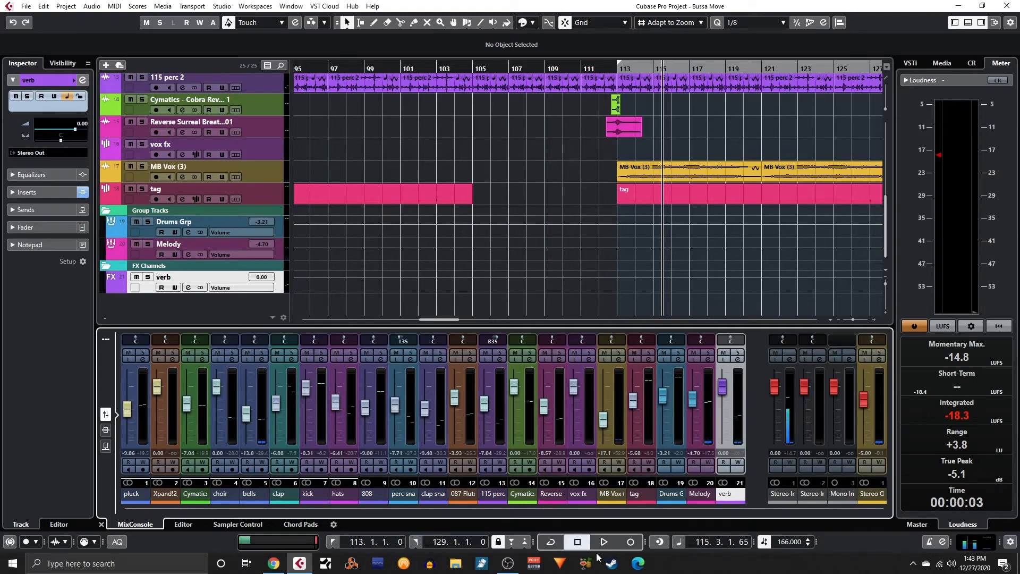
Step: Set the locators to span bars 1 to 138 and play the full arrangement from the project start
left_click(581, 538)
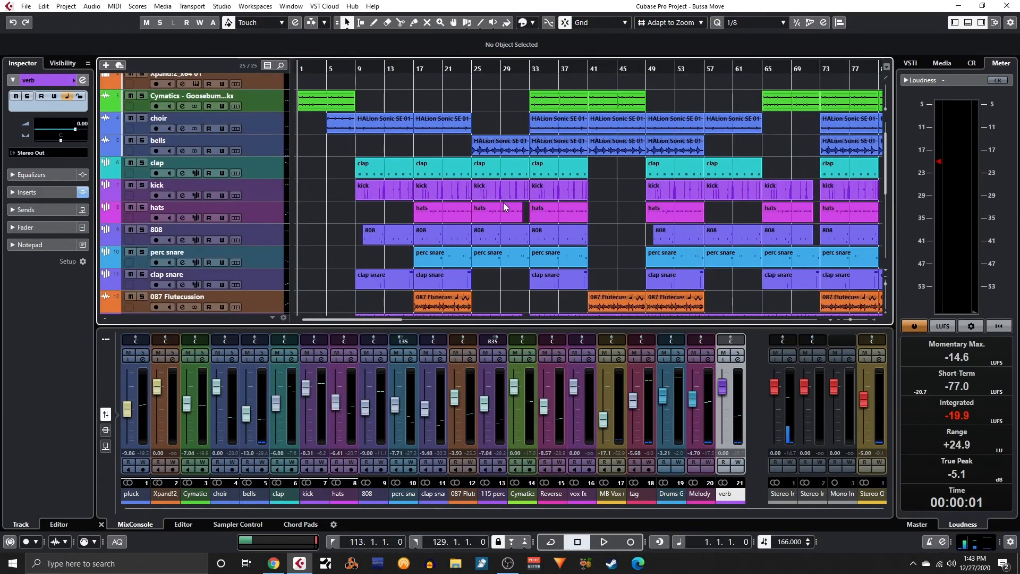
key("shift+h")
key("shift+g")
key("shift+g")
key("shift+g")
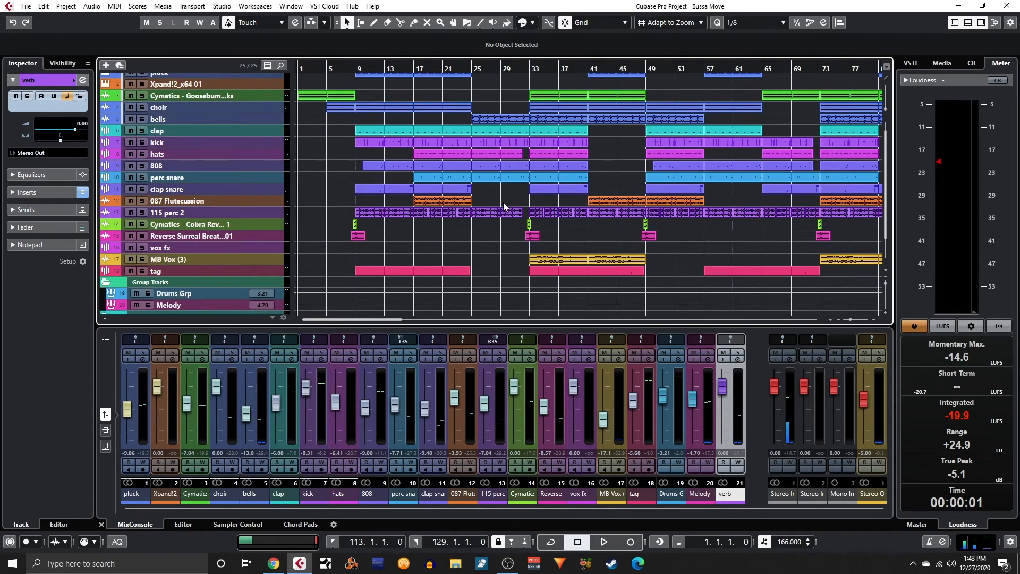
key("g")
key("g")
key("g")
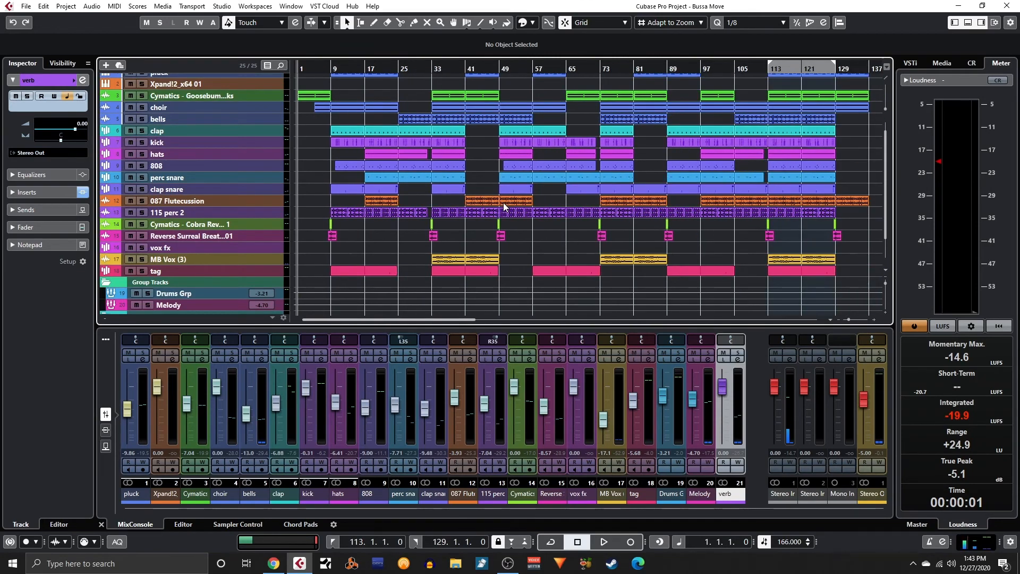
scroll(640, 220, "up", 1)
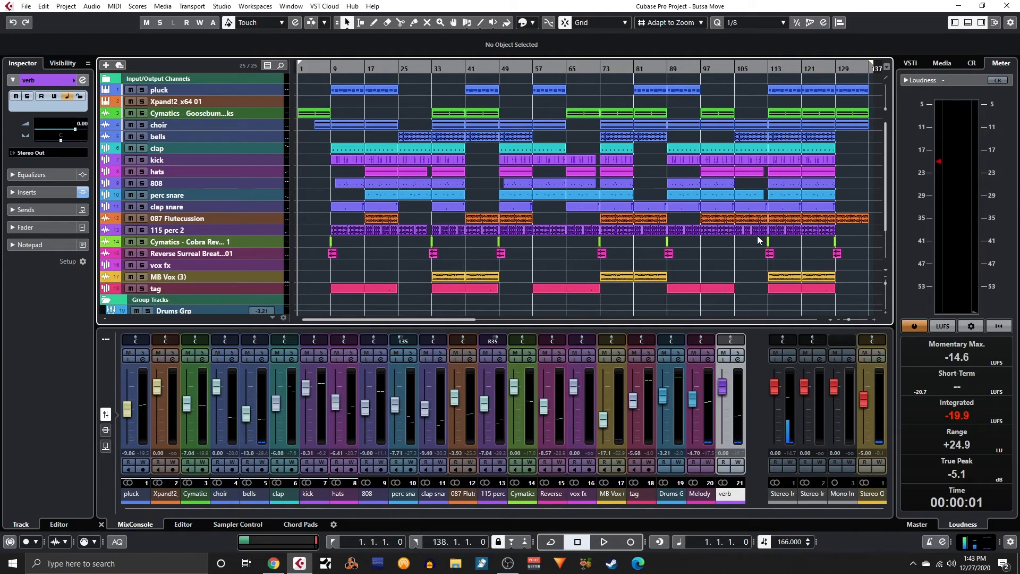
key("space")
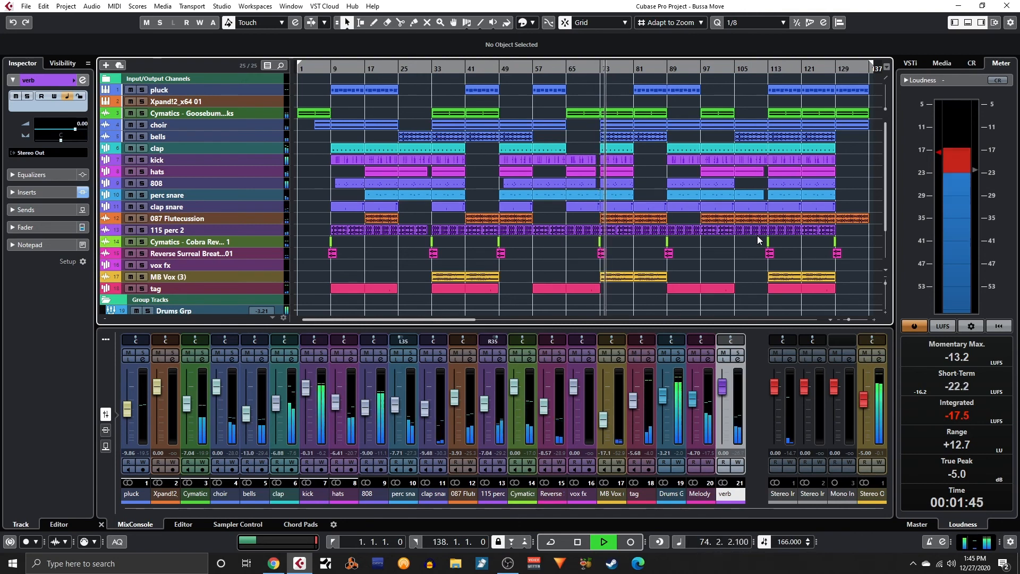
key("space")
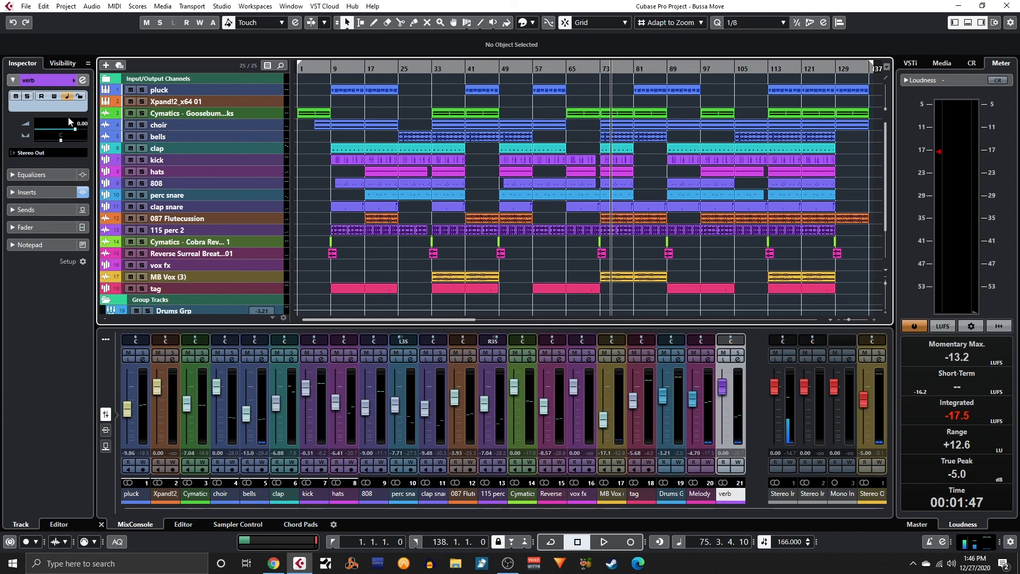
Step: Save the Bussa Move project
left_click(25, 6)
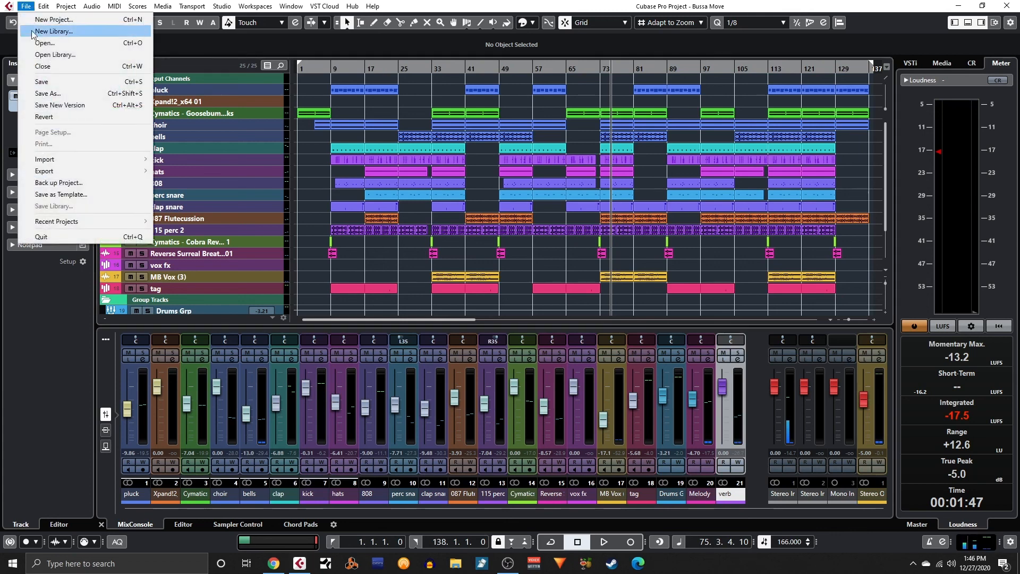
left_click(34, 80)
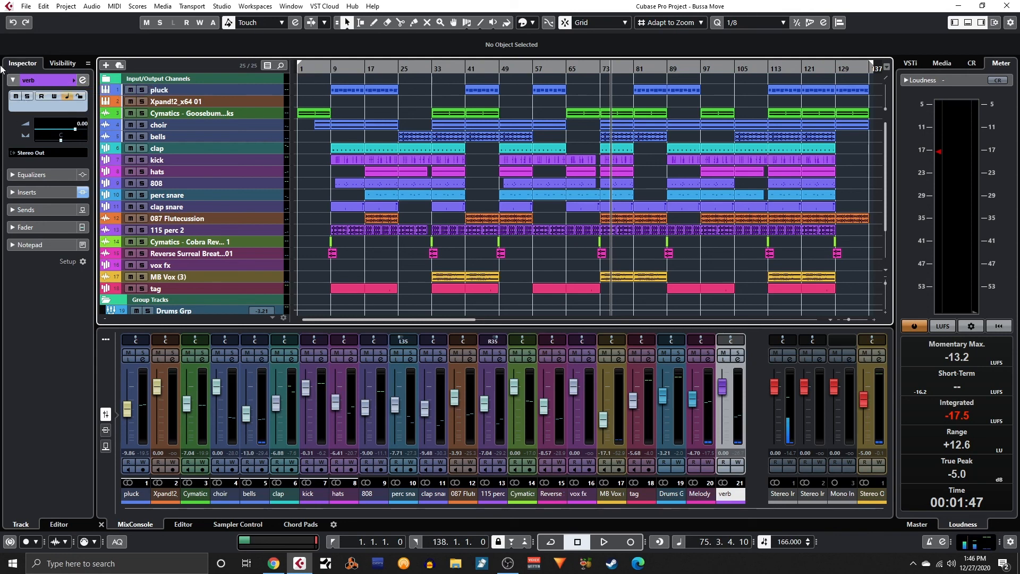
left_click(26, 6)
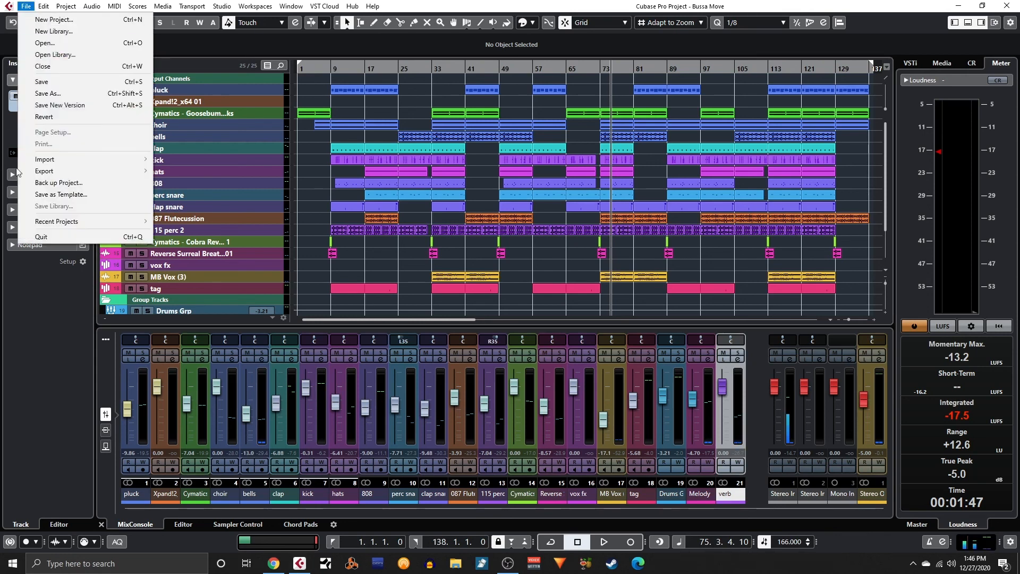